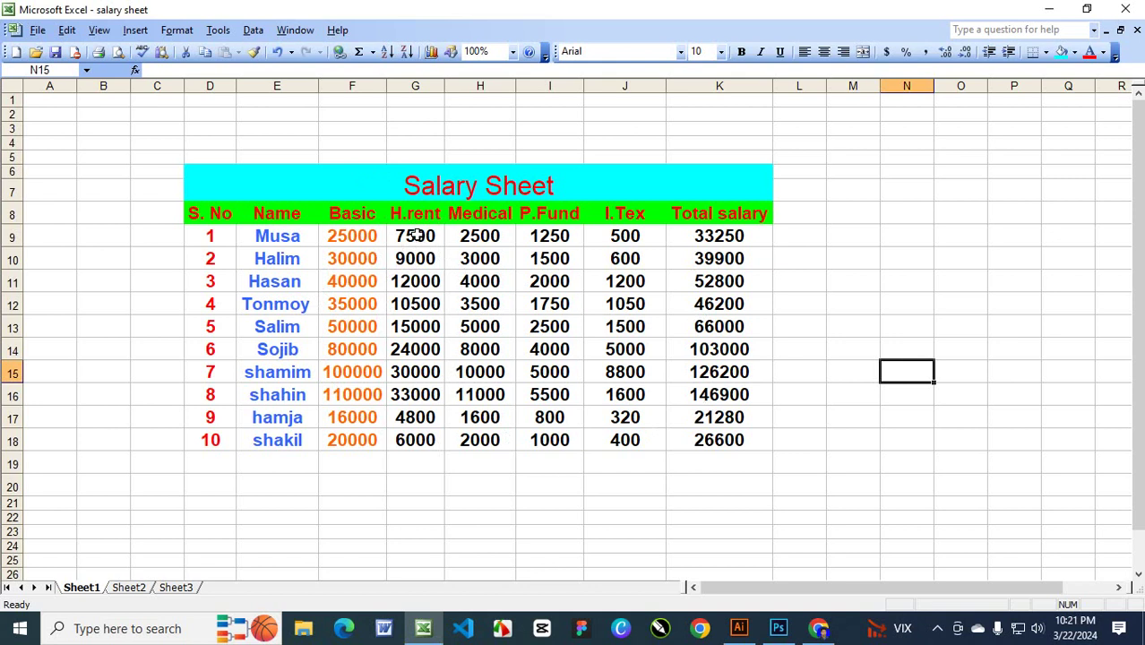
# Clear the contents of G9:K18, from the H.rent column through Total salary.
pyautogui.moveTo(415, 236); pyautogui.dragTo(703, 440)
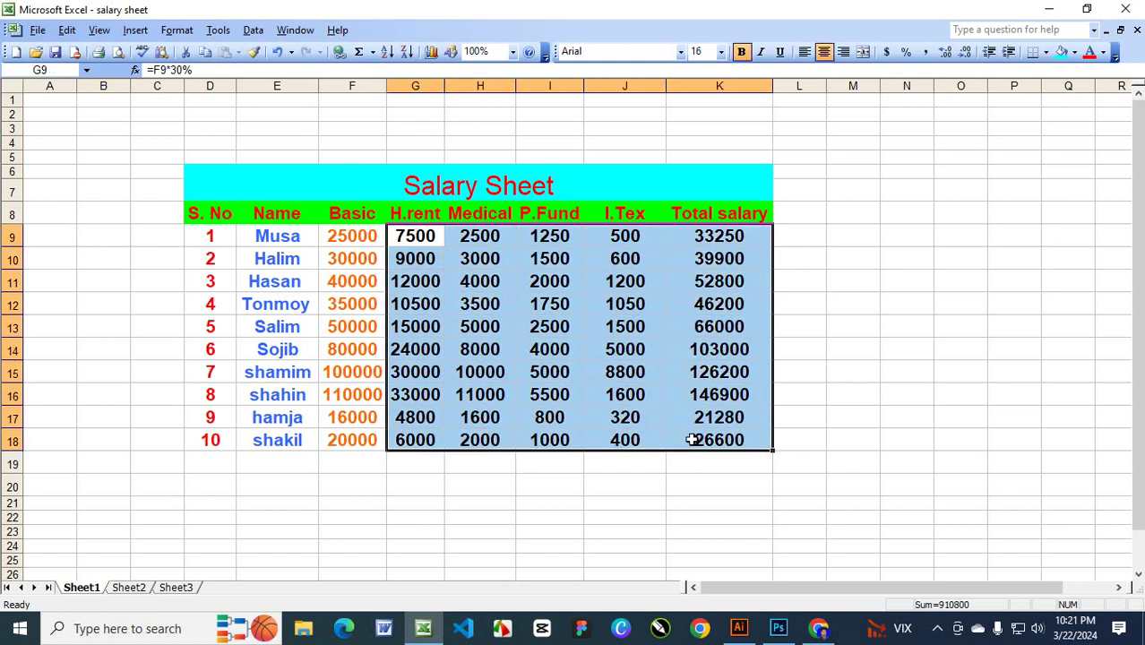
pyautogui.press('Delete')
pyautogui.click(846, 378)
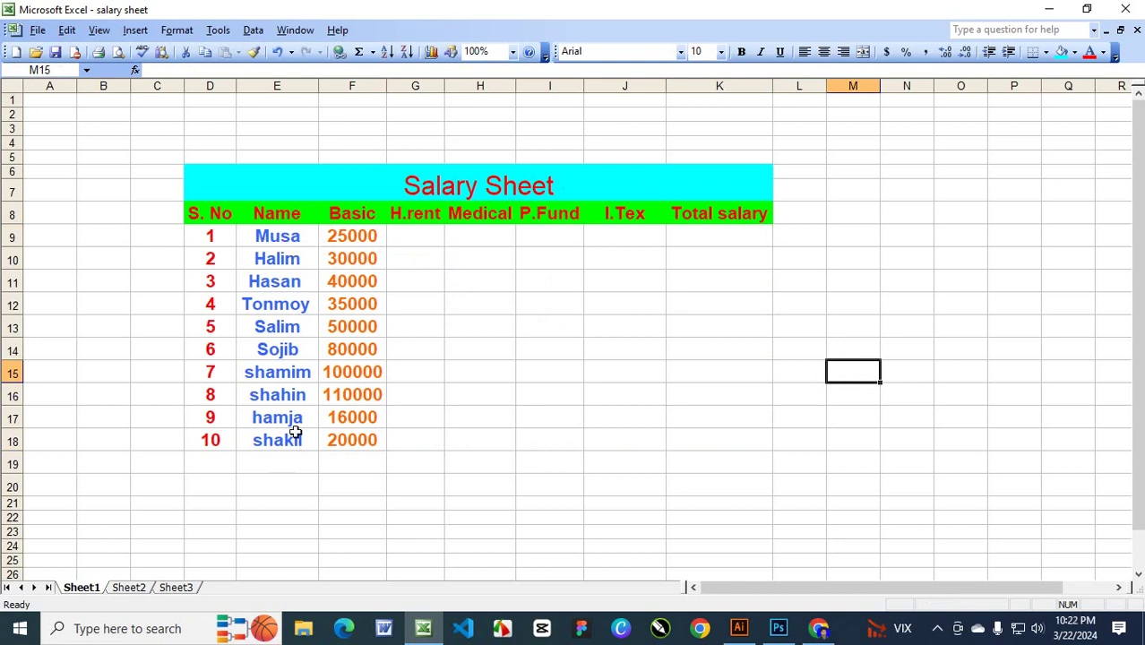
pyautogui.click(359, 238)
pyautogui.moveTo(358, 239); pyautogui.dragTo(374, 440)
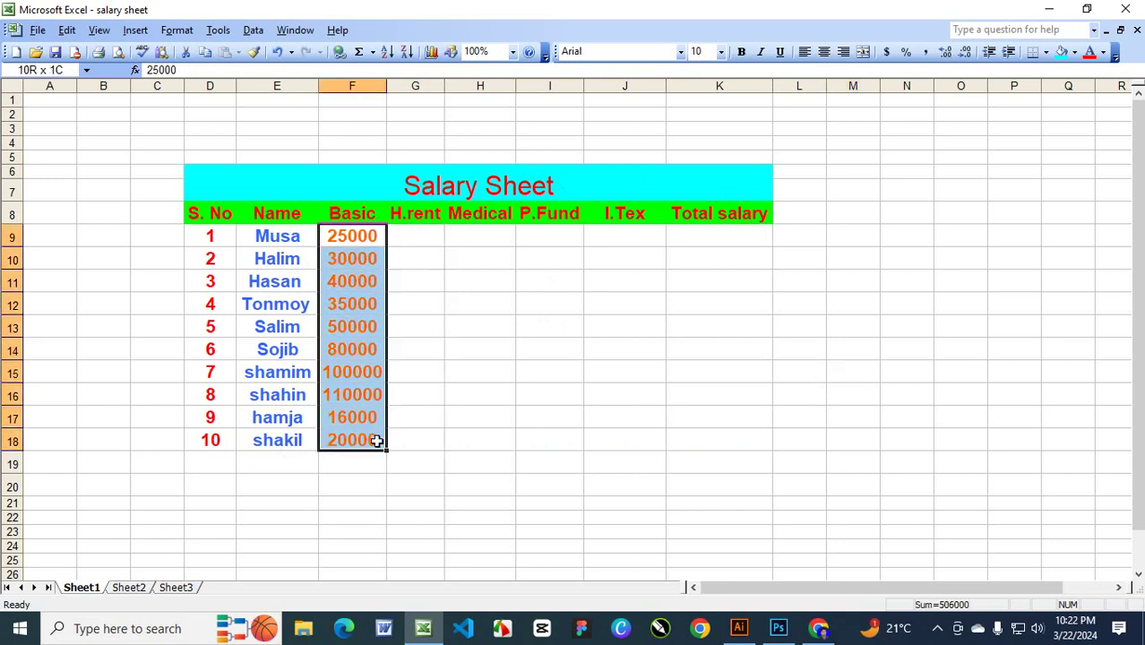
pyautogui.click(355, 237)
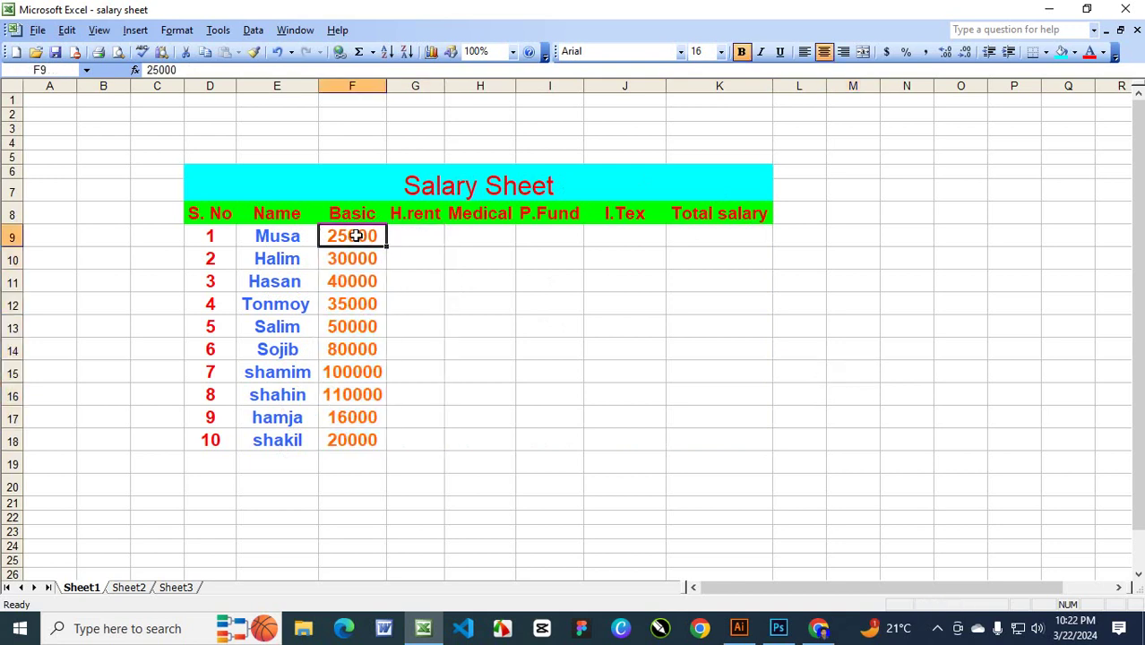
pyautogui.click(217, 238)
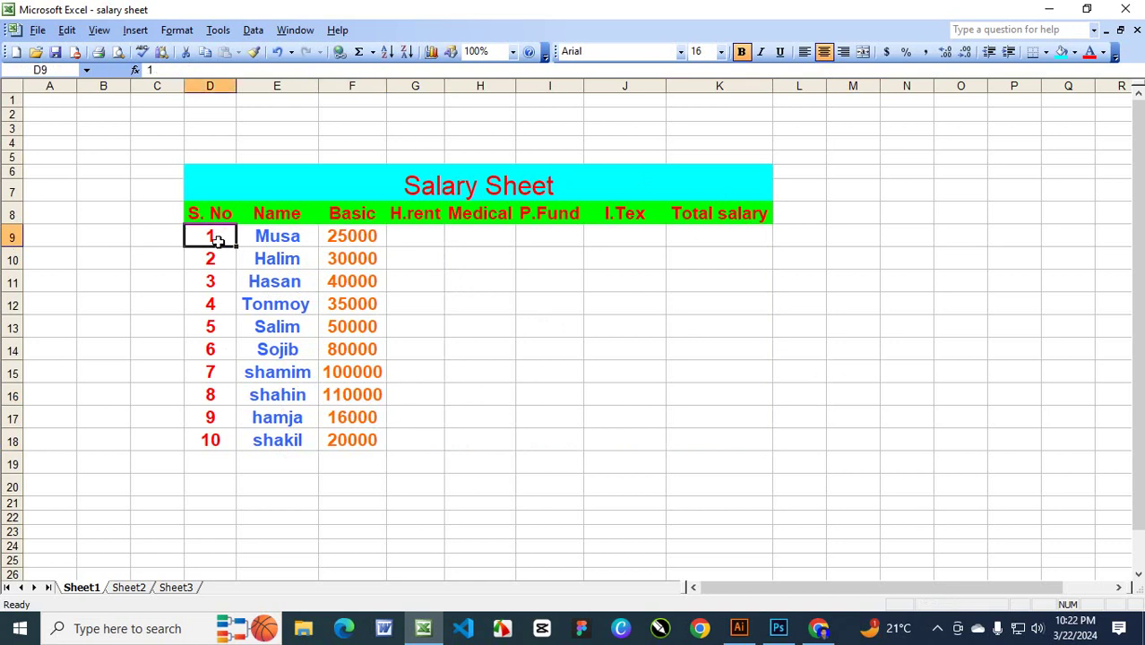
pyautogui.click(218, 279)
pyautogui.moveTo(217, 238); pyautogui.dragTo(225, 439)
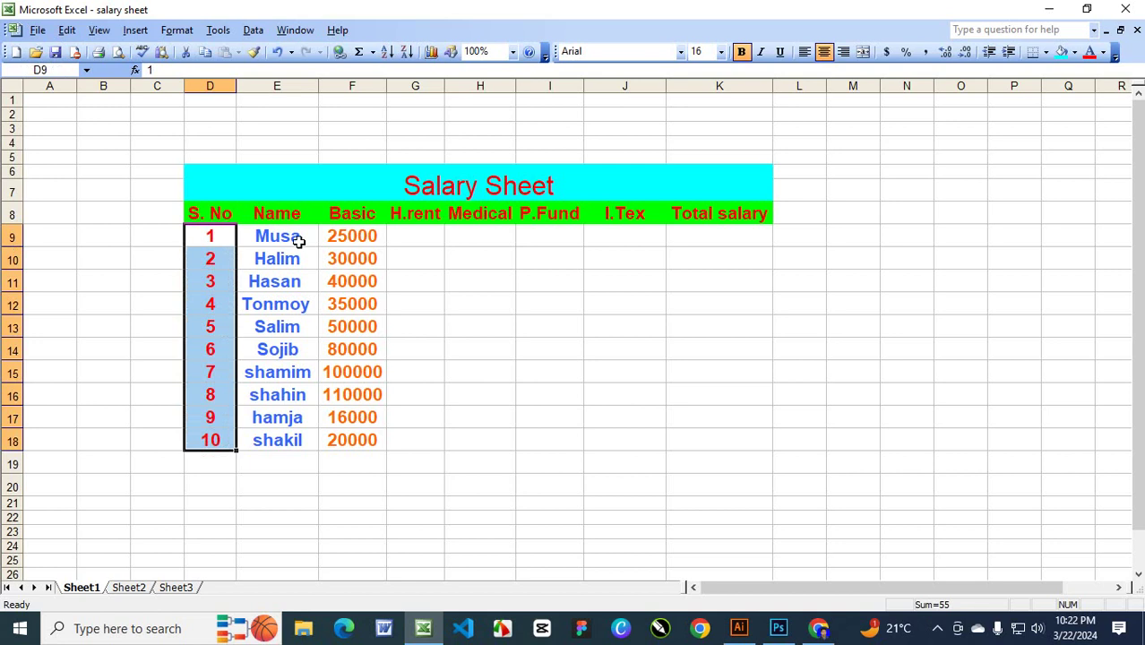
# Widen the H.rent column slightly and enter the formula =F9*30% in G9.
pyautogui.click(413, 240)
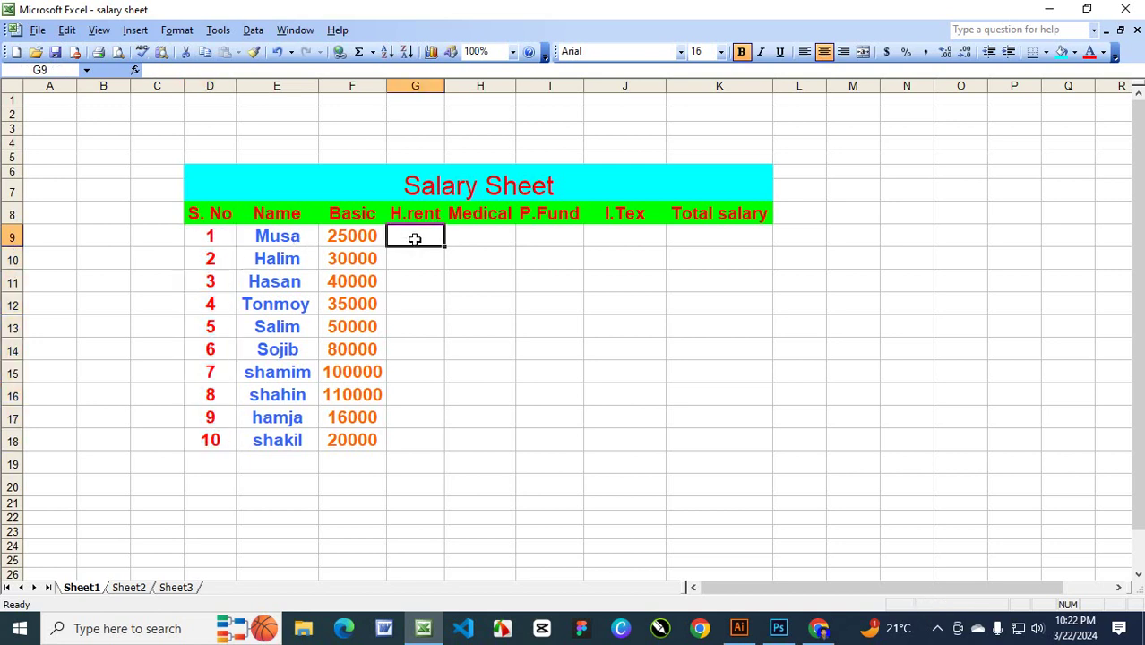
pyautogui.moveTo(445, 85); pyautogui.dragTo(455, 86)
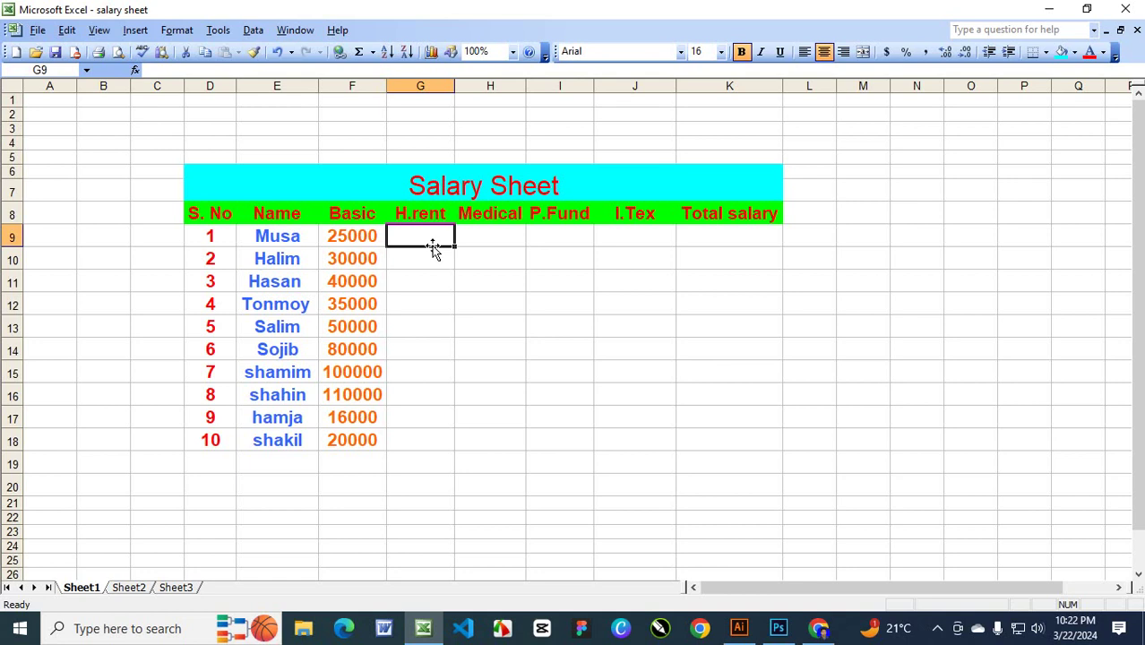
pyautogui.write('=')
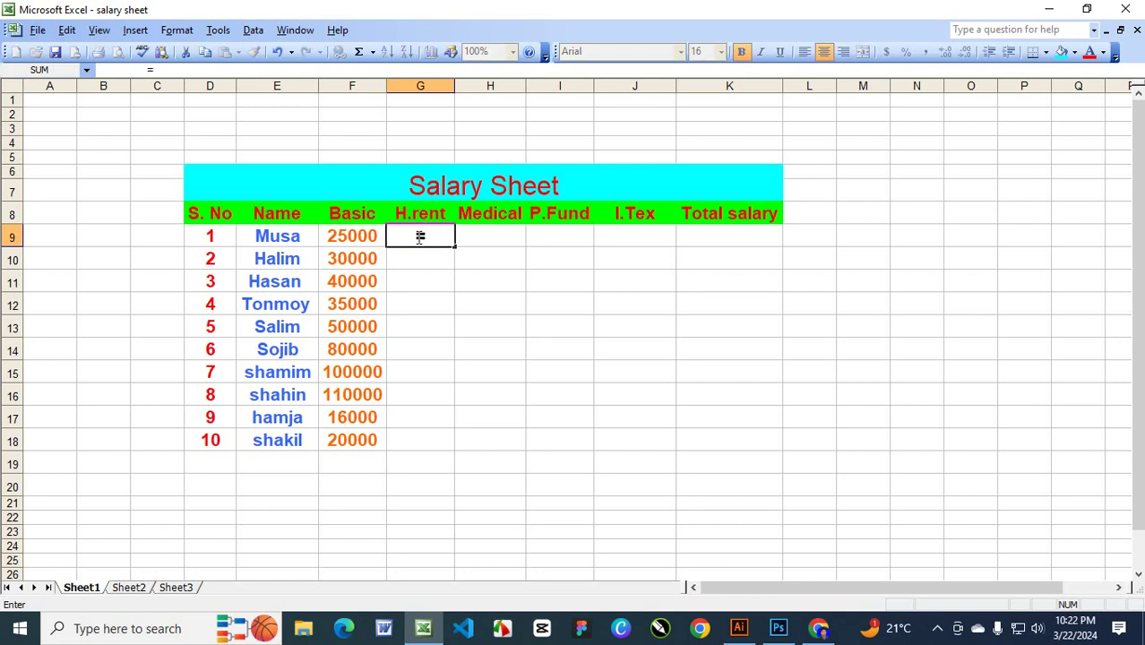
pyautogui.click(349, 238)
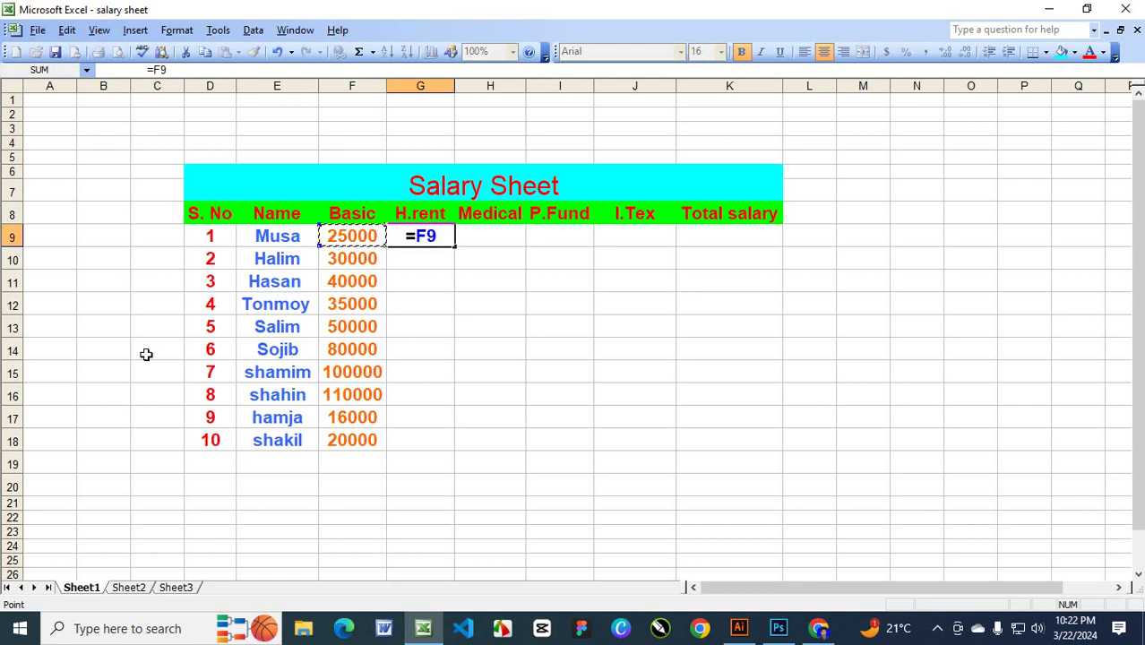
pyautogui.write('*')
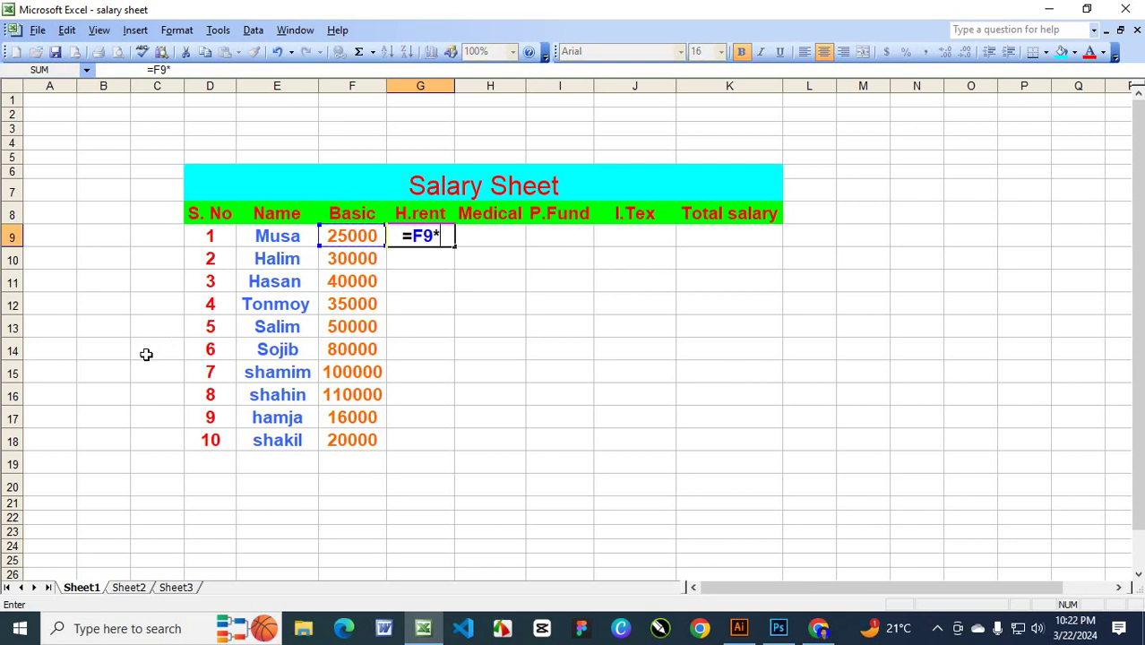
pyautogui.write('30')
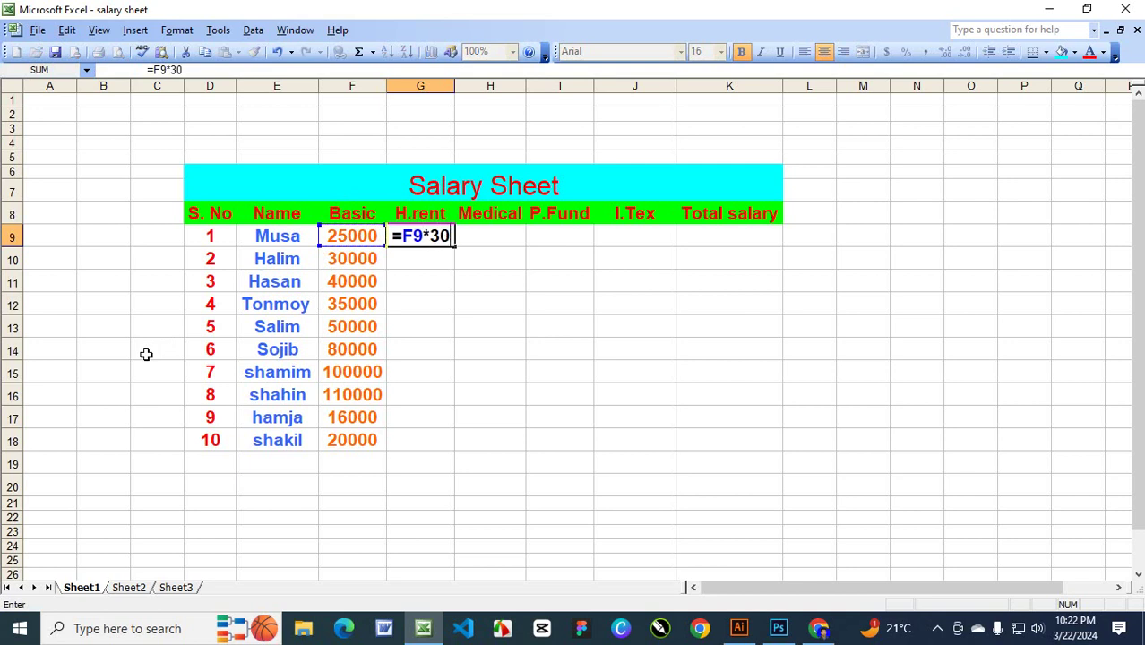
pyautogui.write('%')
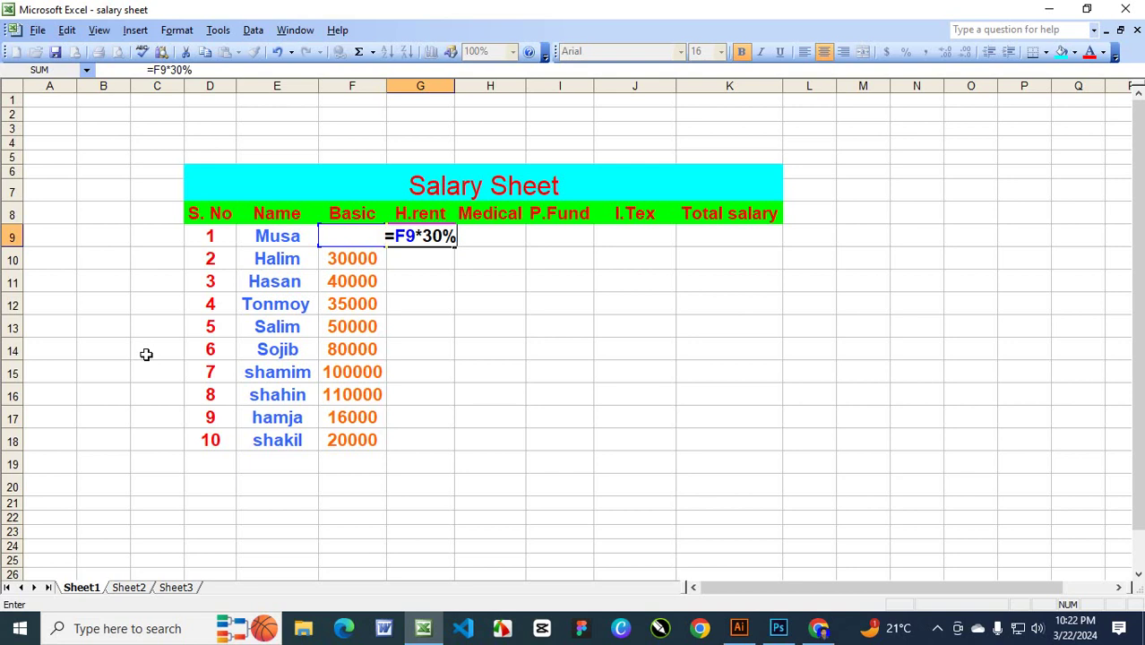
pyautogui.press('Return')
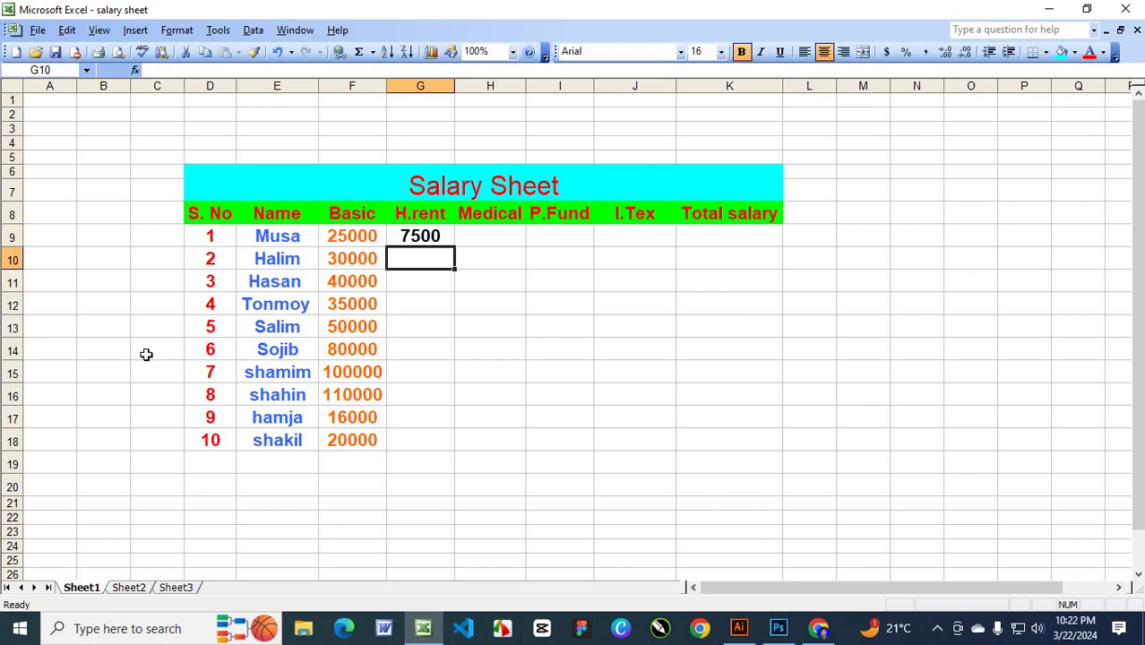
# Left-align the empty H.rent cells G10:G18.
pyautogui.click(805, 52)
pyautogui.moveTo(421, 259); pyautogui.dragTo(427, 440)
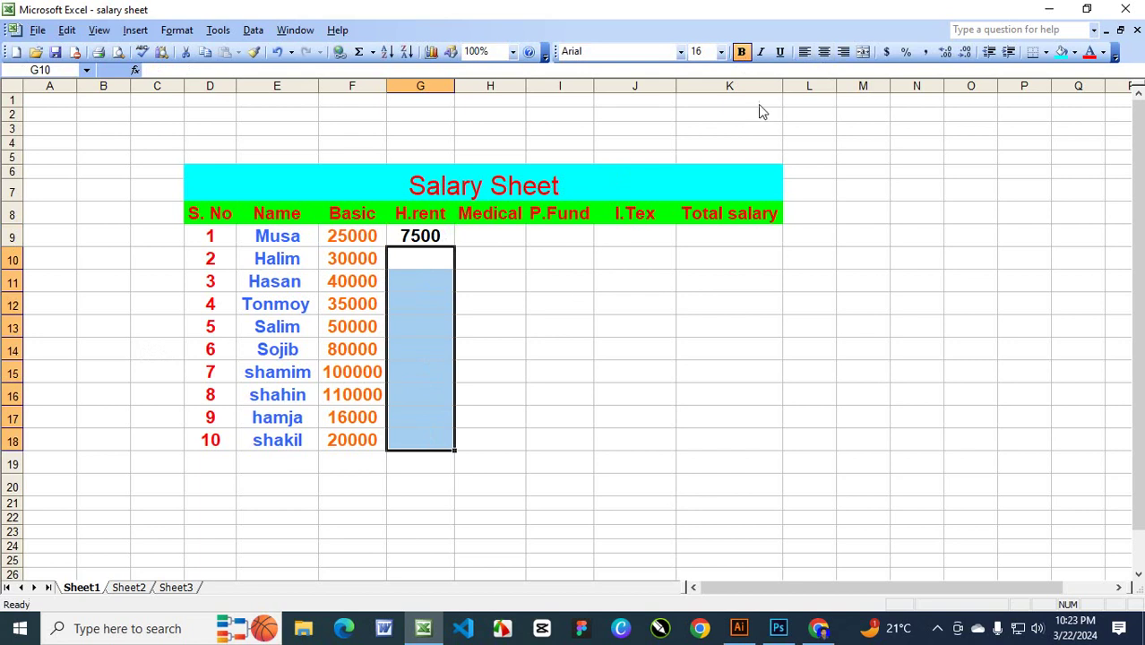
pyautogui.click(559, 298)
# Enter the formula =F10*30% in G10 to calculate the second employee's house rent.
pyautogui.click(435, 257)
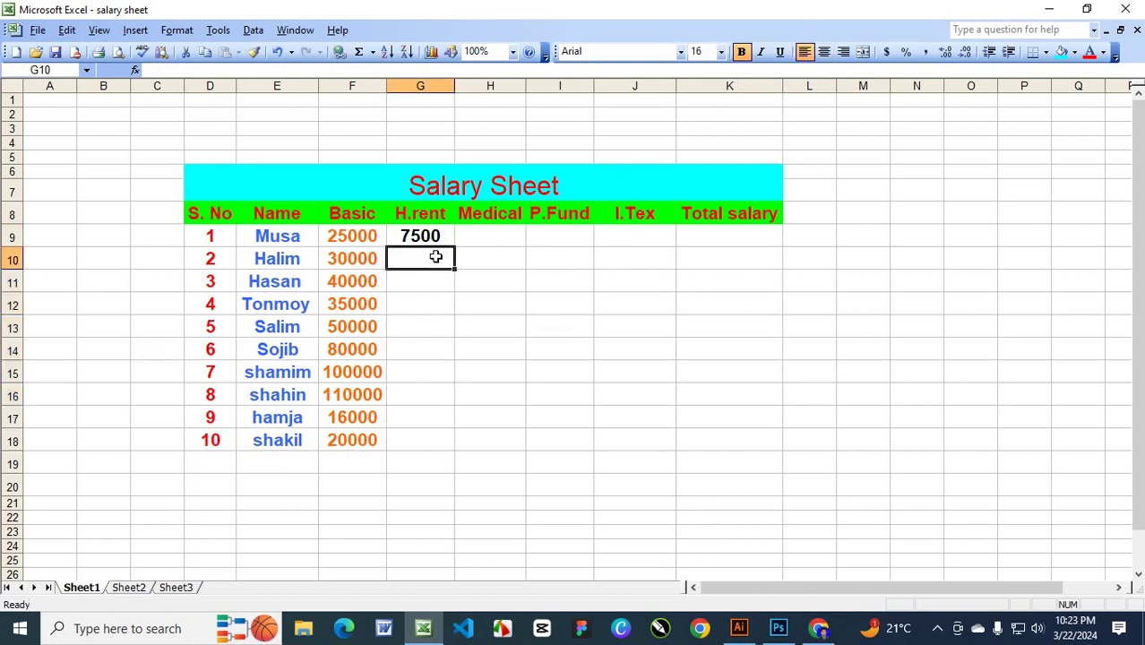
pyautogui.write('=')
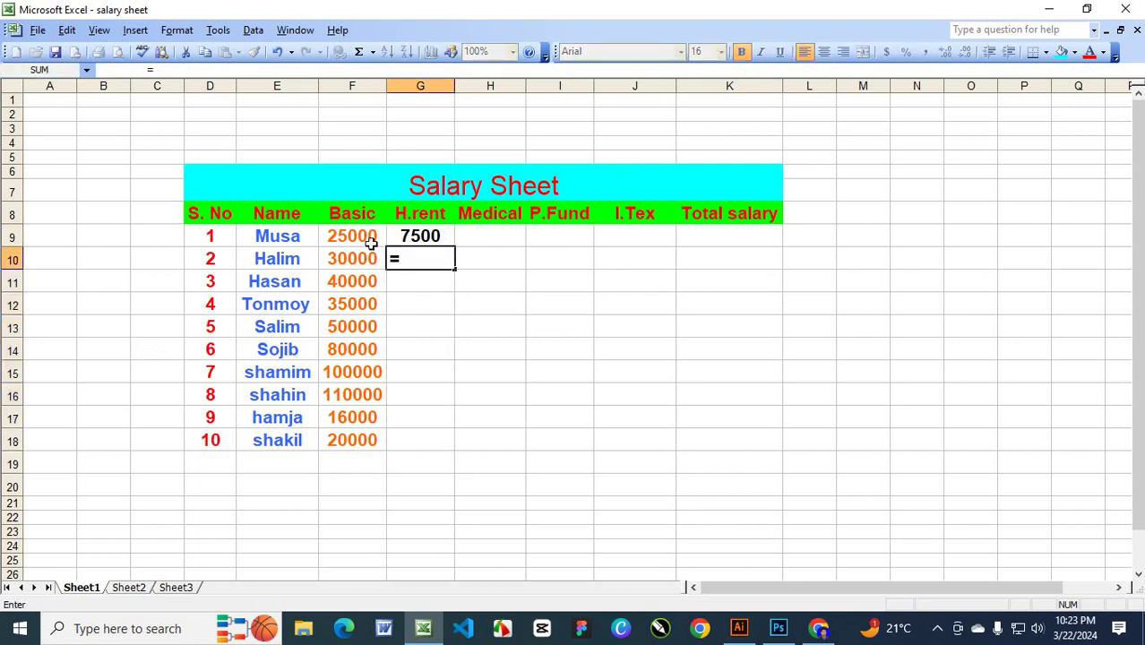
pyautogui.click(363, 257)
pyautogui.write('*')
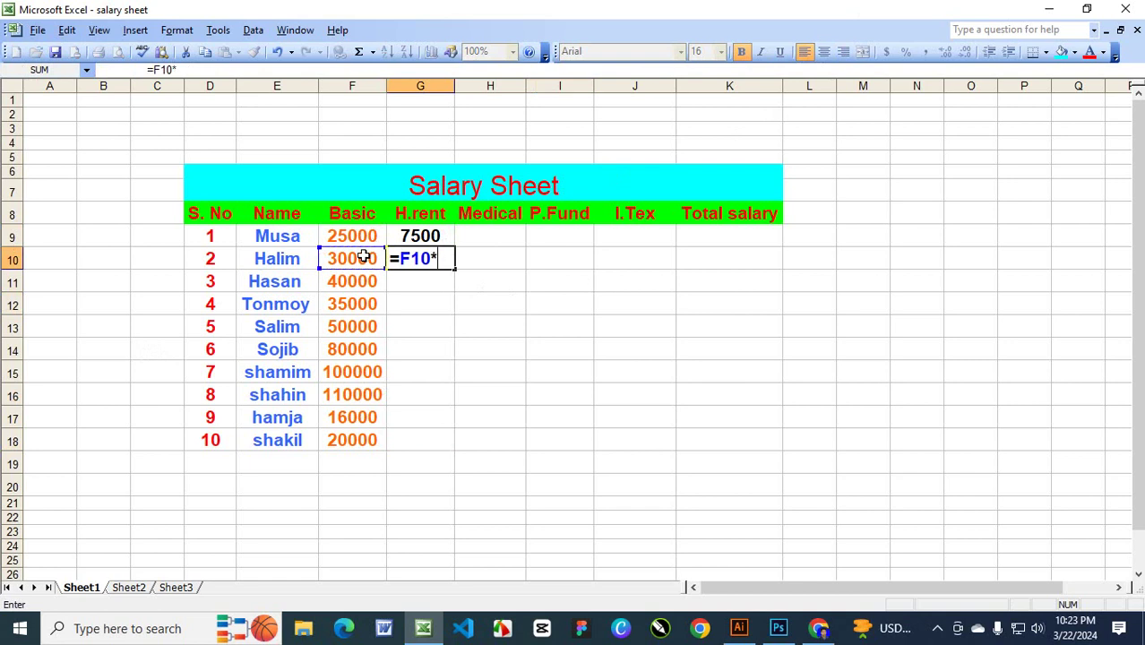
pyautogui.write('30%')
pyautogui.press('Return')
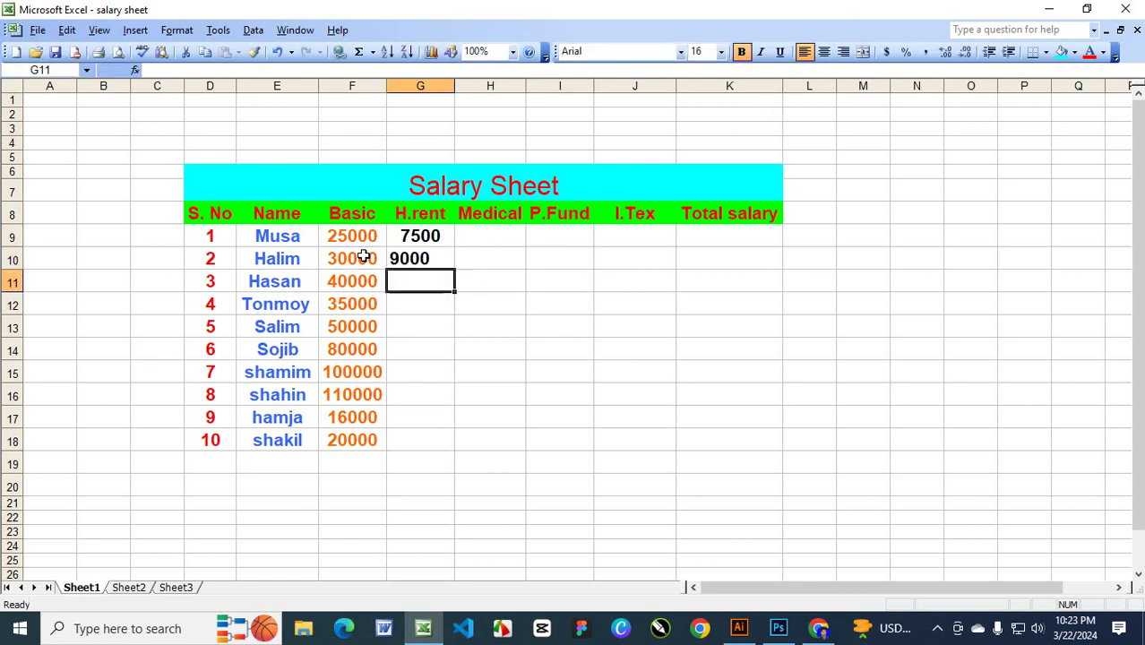
# Left-align G9 and fill the G10 formula down the H.rent column to G18.
pyautogui.click(418, 238)
pyautogui.click(805, 51)
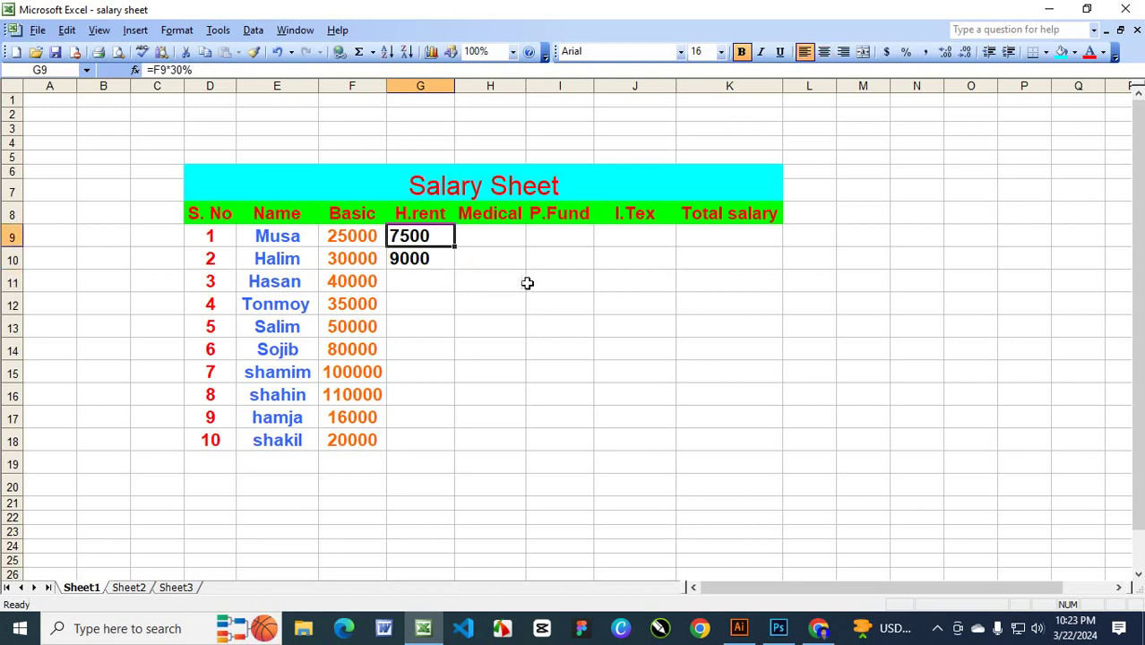
pyautogui.click(525, 283)
pyautogui.click(427, 260)
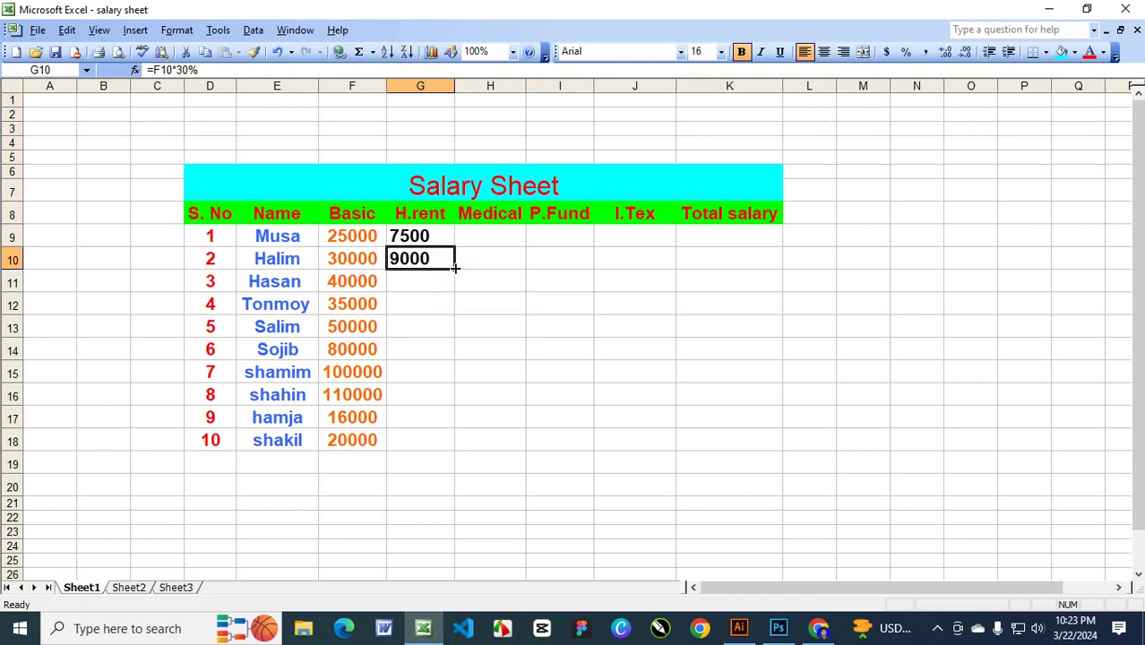
pyautogui.moveTo(455, 268); pyautogui.dragTo(455, 442)
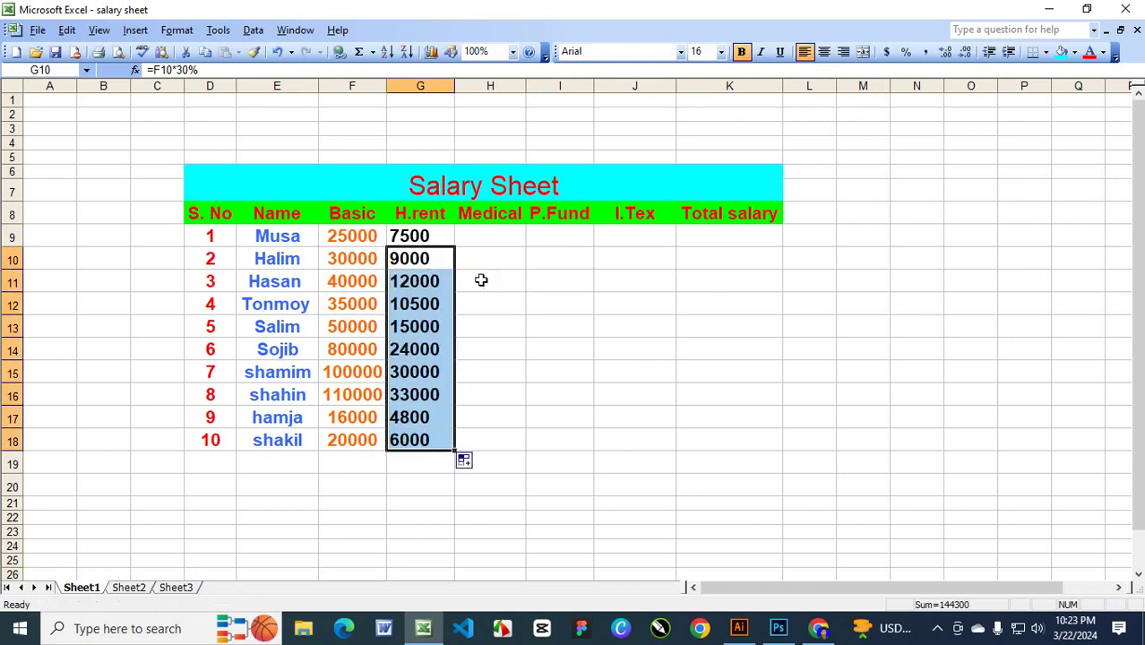
# Widen the Medical column slightly and enter the formula =F9*10% in H9.
pyautogui.click(488, 239)
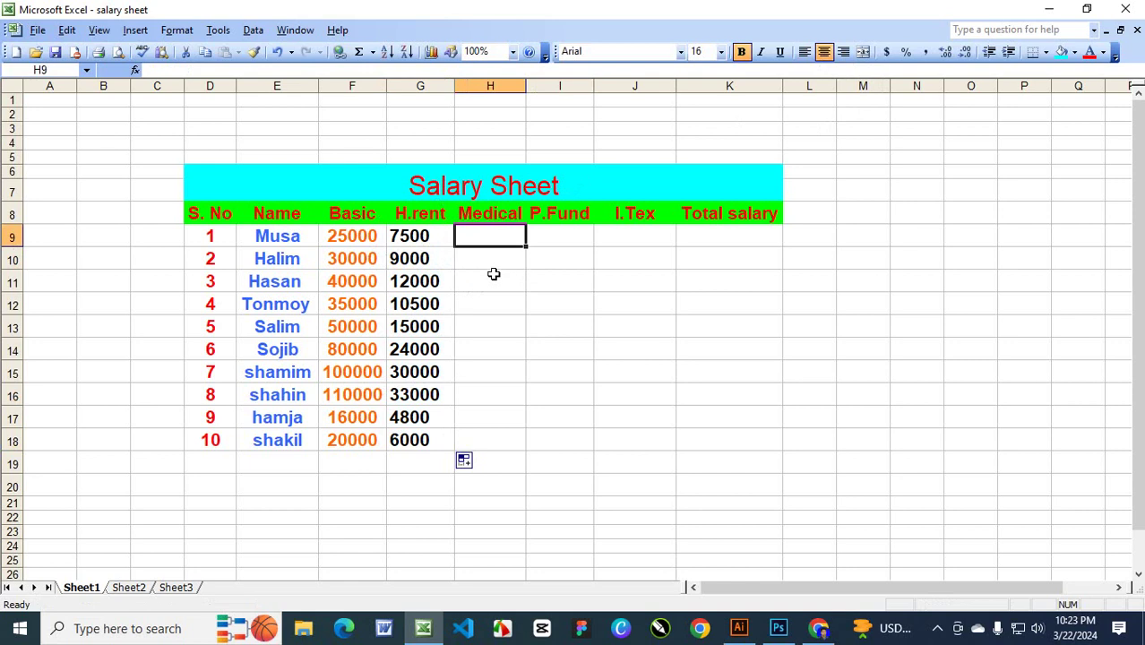
pyautogui.moveTo(526, 86); pyautogui.dragTo(533, 86)
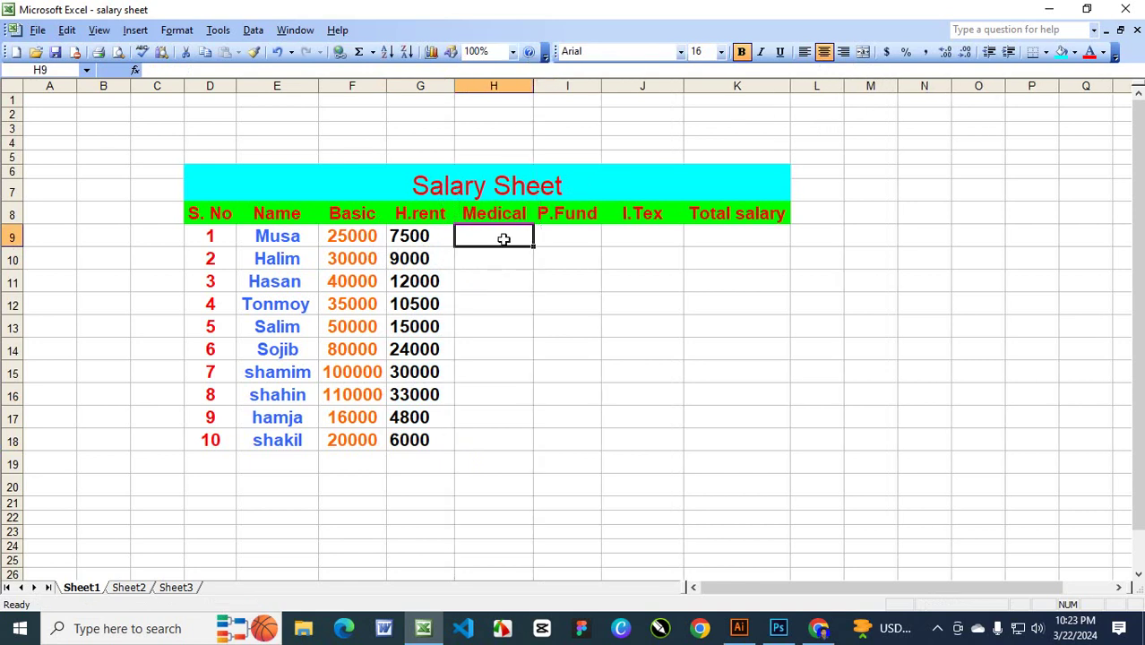
pyautogui.write('=')
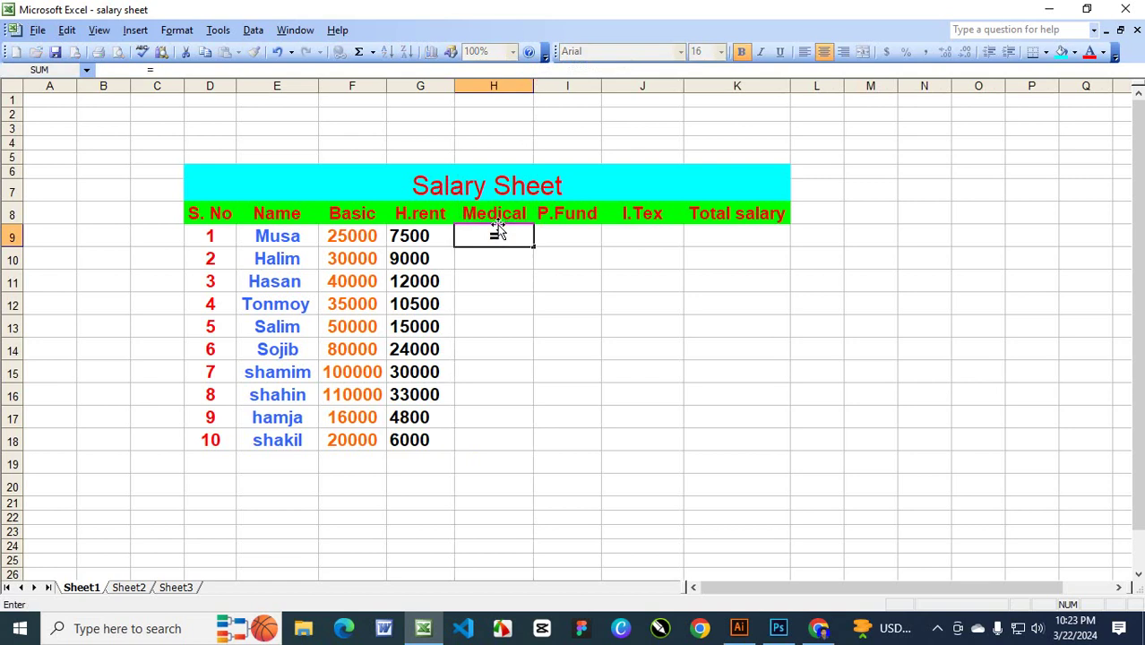
pyautogui.click(367, 235)
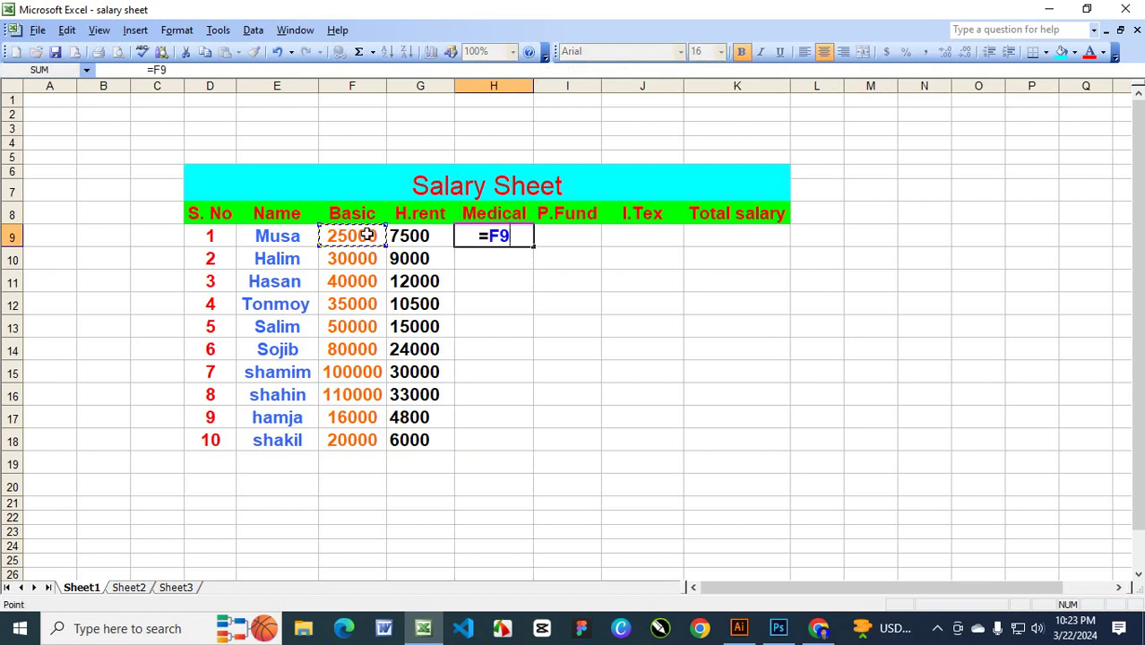
pyautogui.write('*')
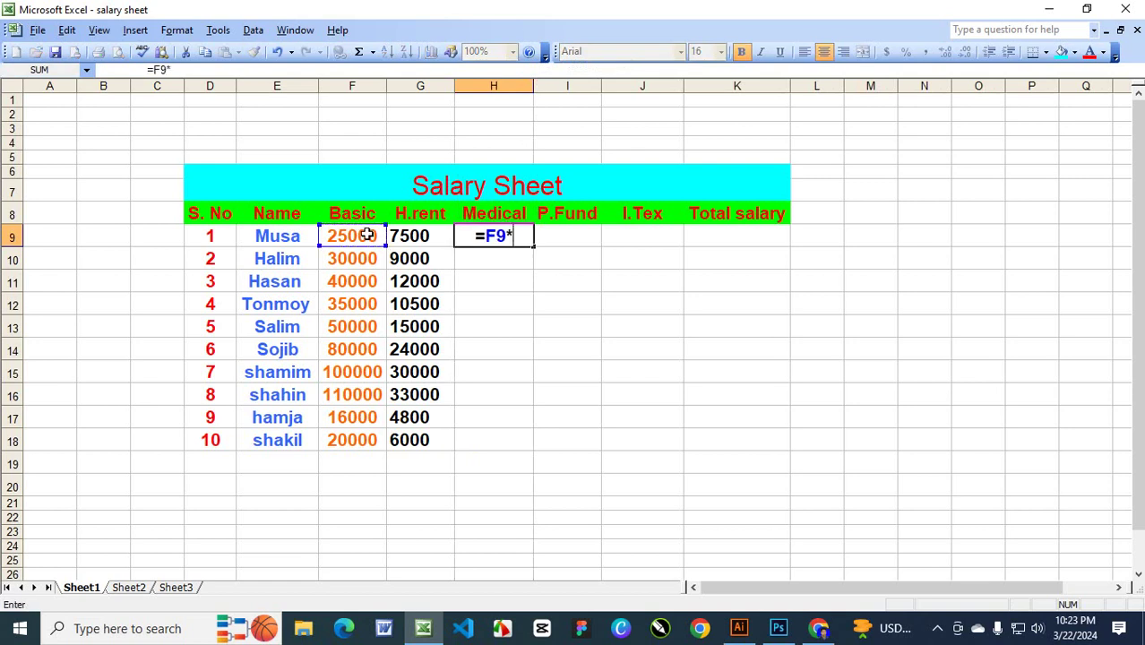
pyautogui.write('10')
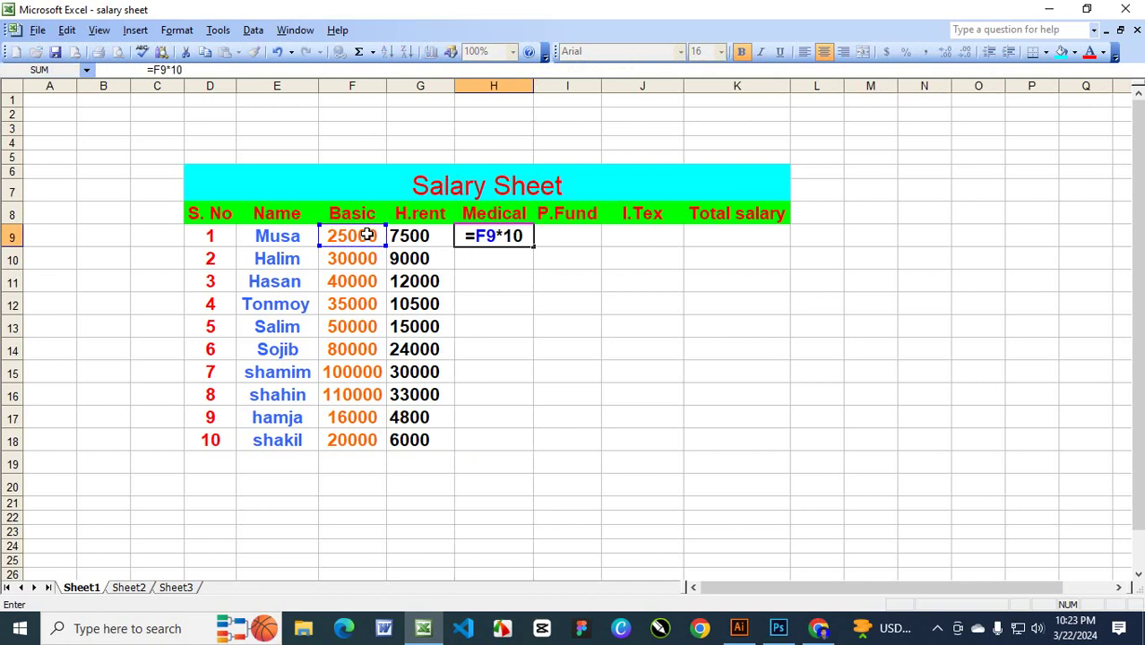
pyautogui.write('%')
pyautogui.press('Return')
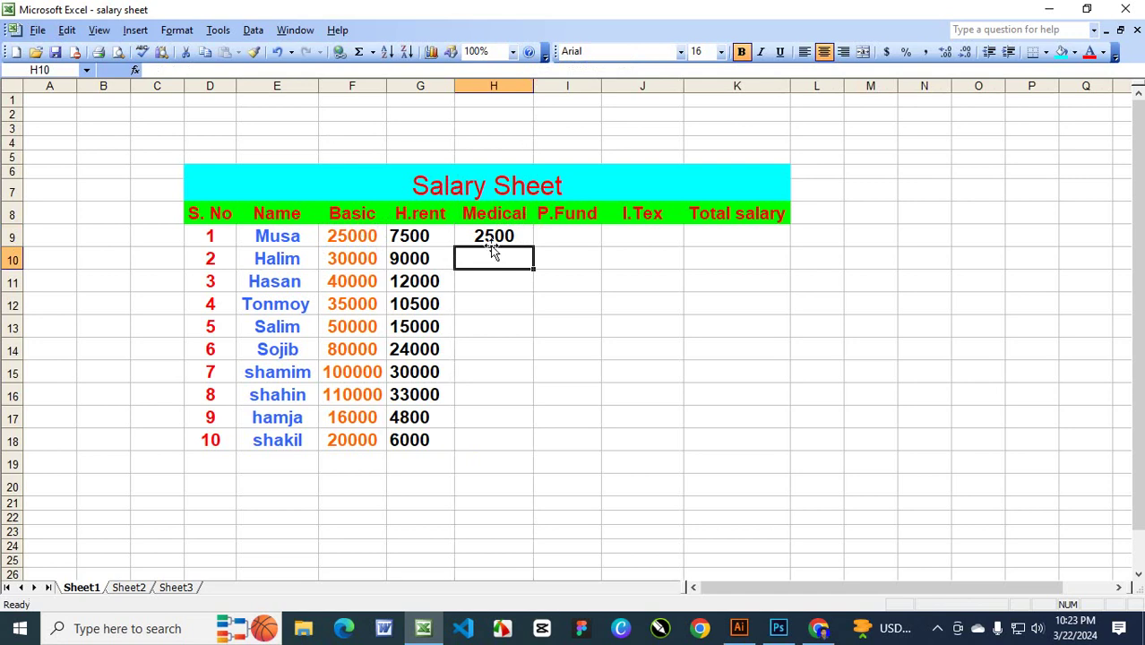
# Enter the formula =F10*10% in H10 to calculate the second employee's medical allowance.
pyautogui.write('=')
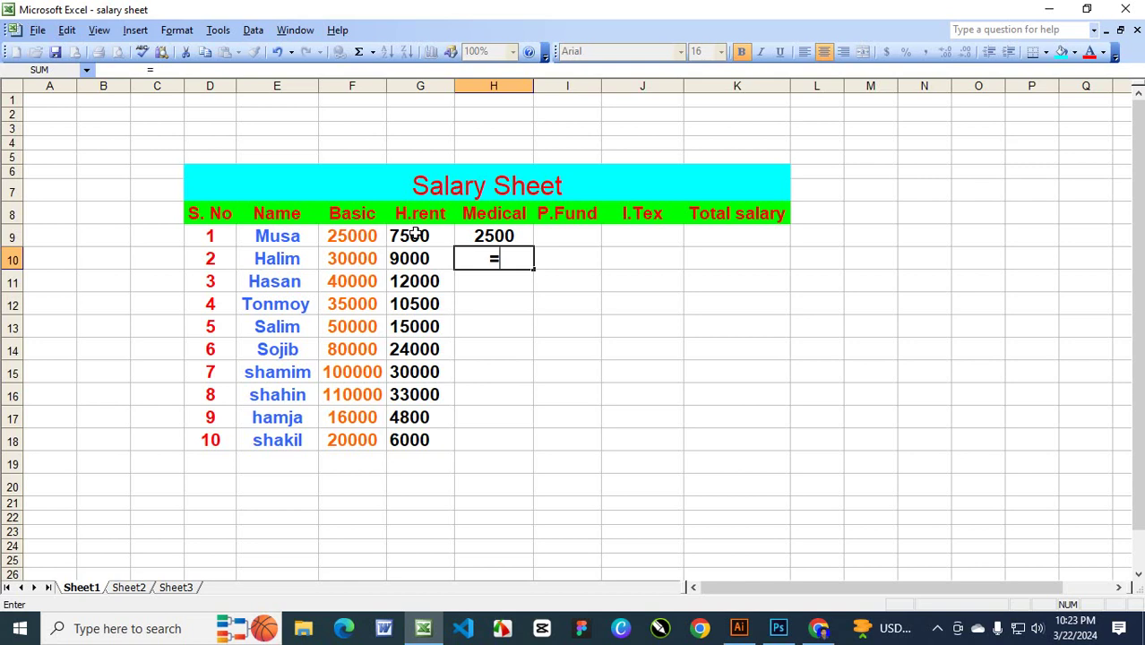
pyautogui.click(351, 260)
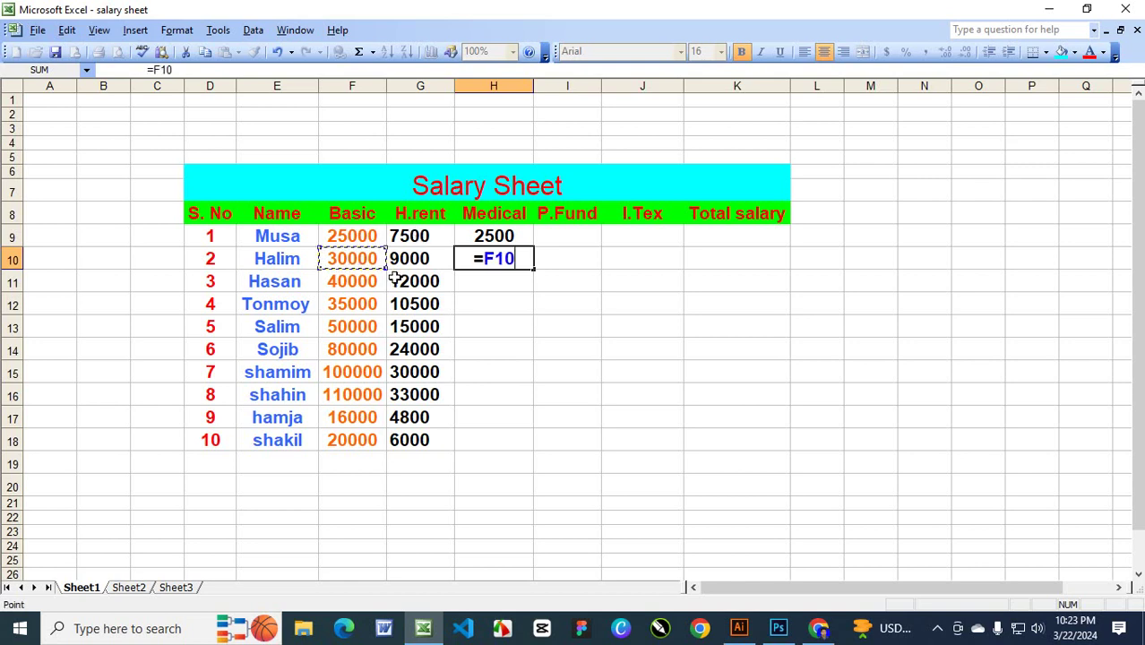
pyautogui.write('*')
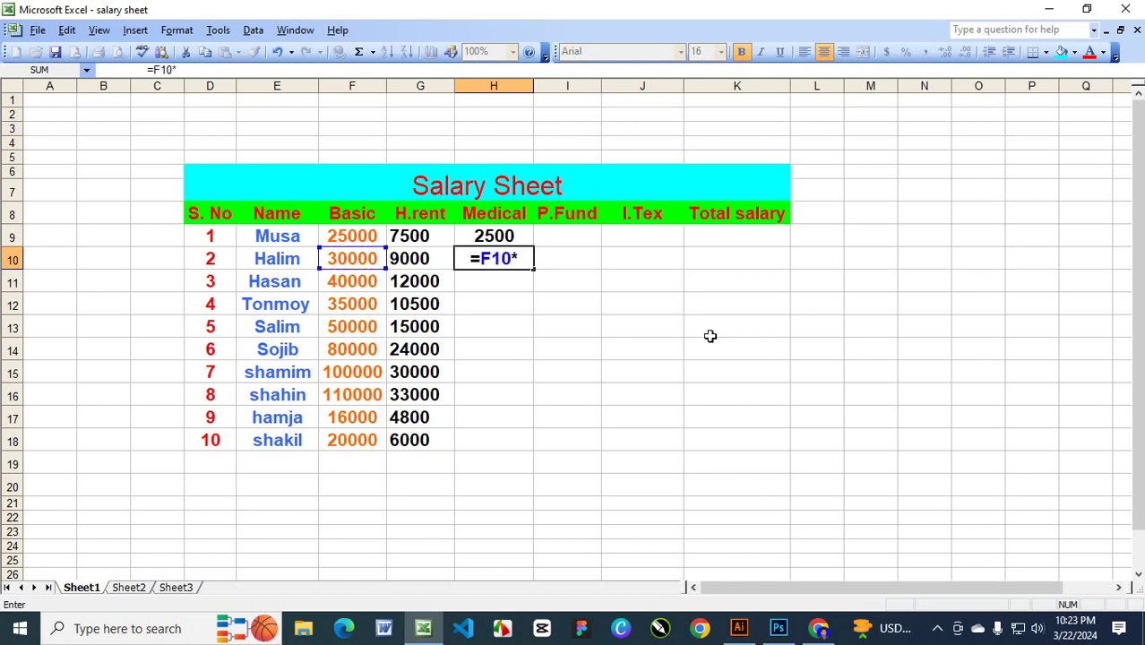
pyautogui.write('10%')
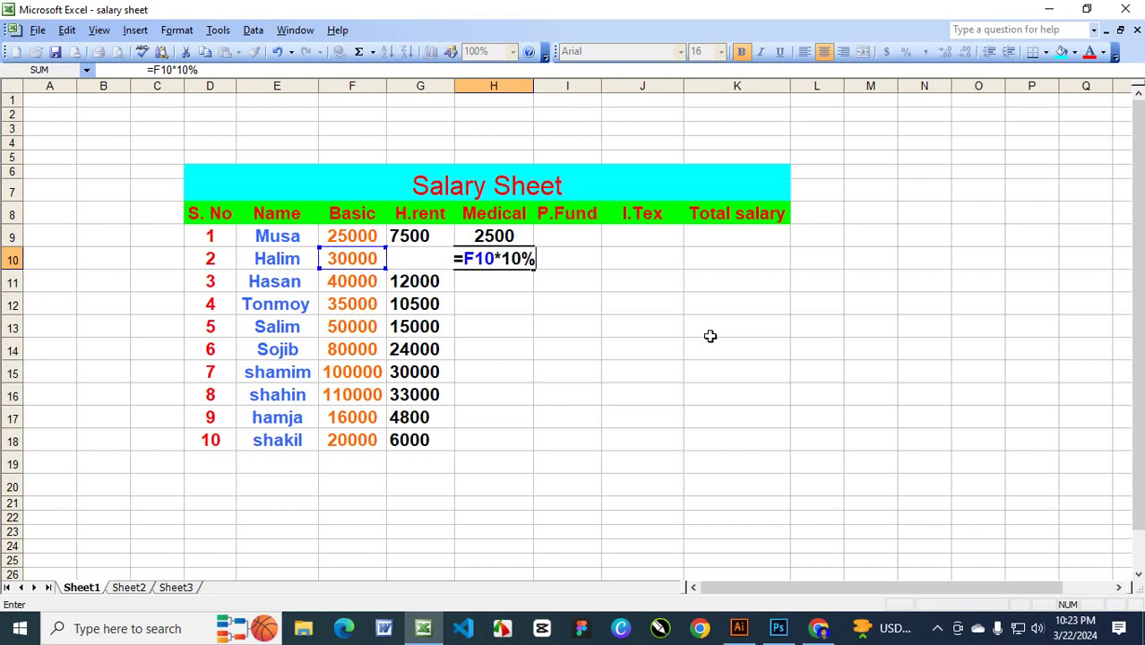
pyautogui.press('Return')
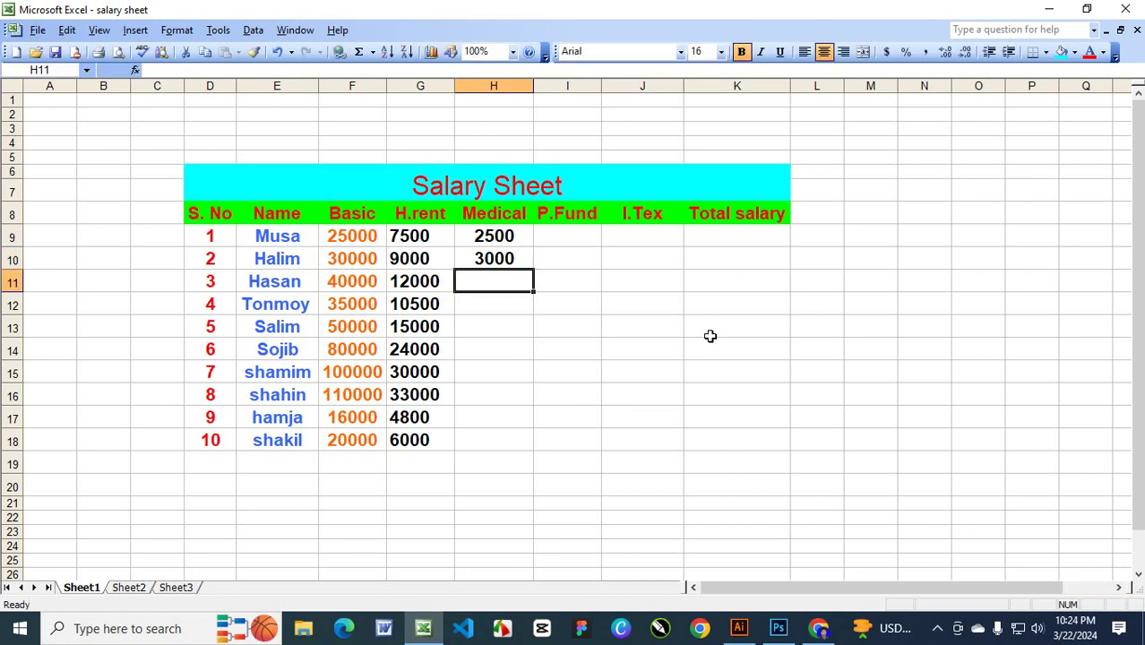
# Fill the H10 formula down the Medical column to H18, and enter the formula =F9*5% in I9 for the first provident fund.
pyautogui.click(509, 262)
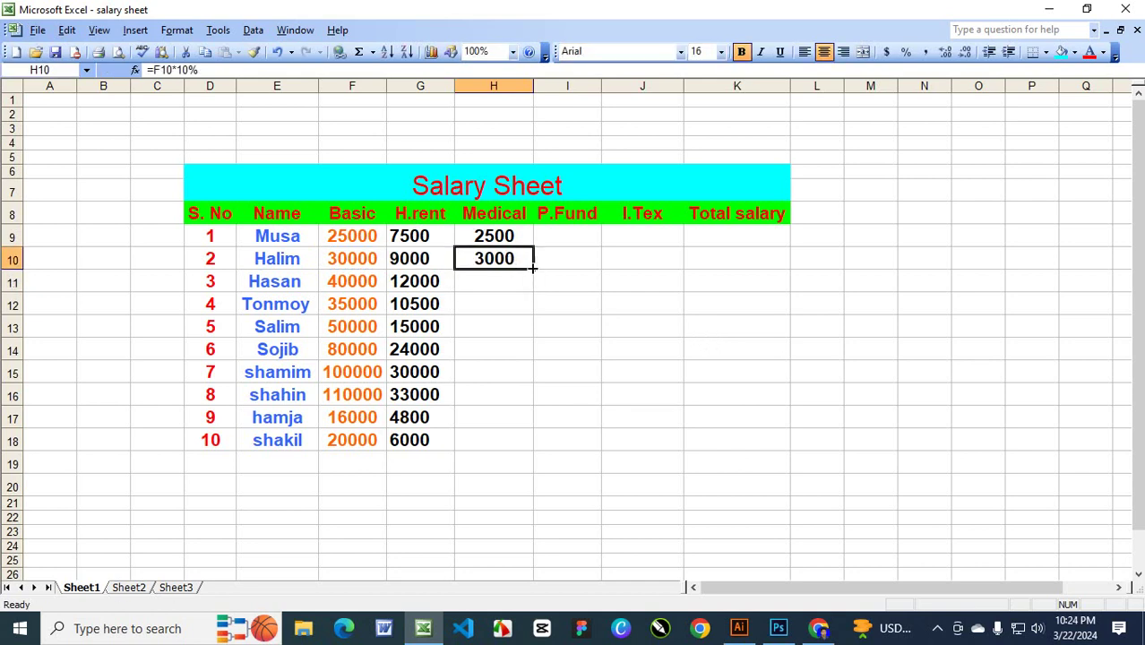
pyautogui.moveTo(532, 267); pyautogui.dragTo(549, 444)
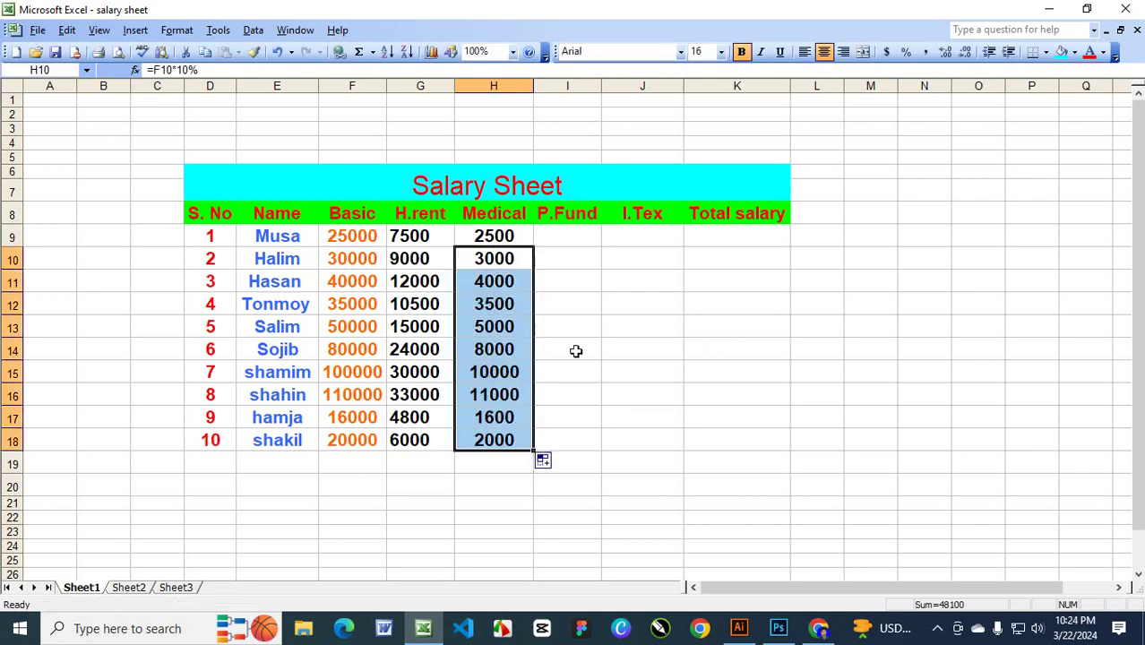
pyautogui.click(583, 233)
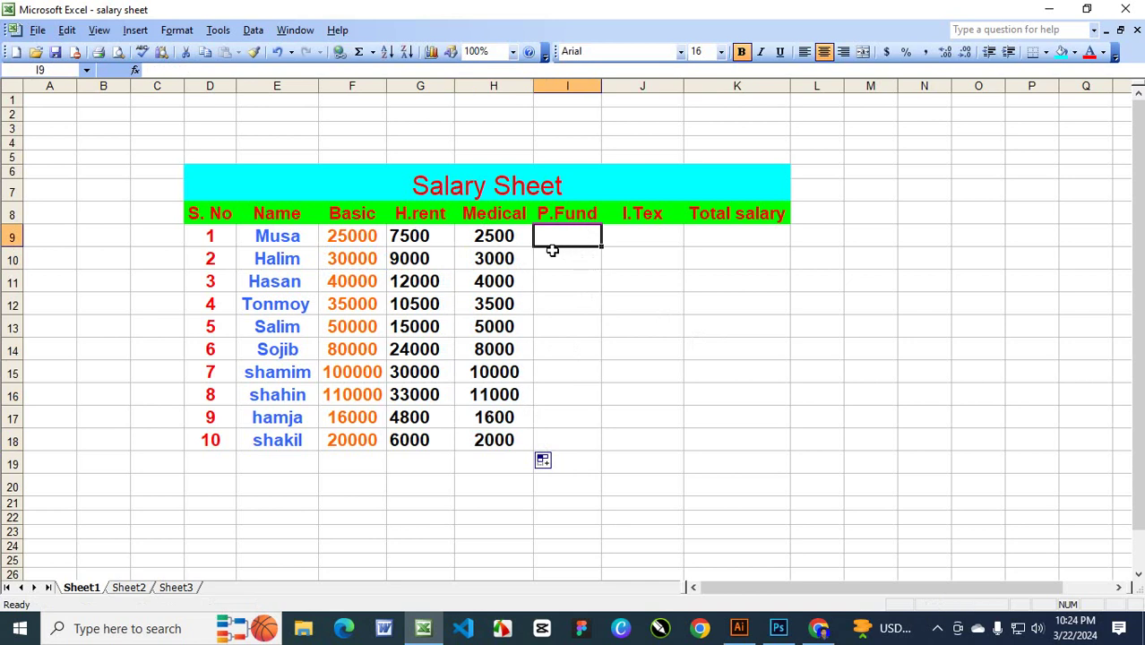
pyautogui.write('=')
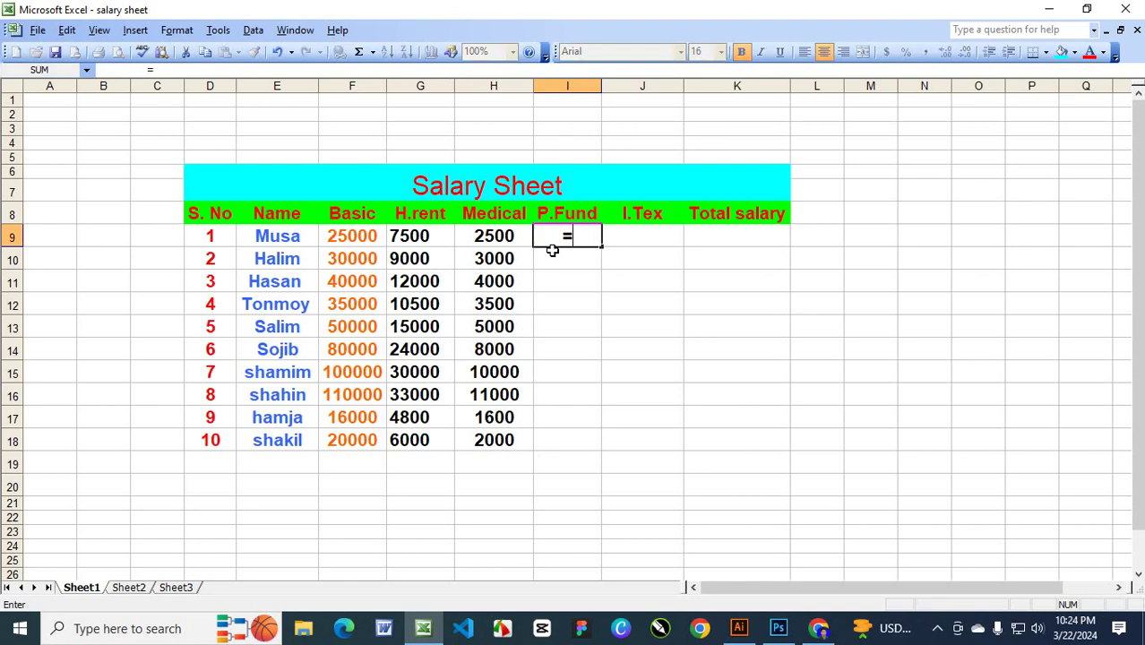
pyautogui.click(349, 235)
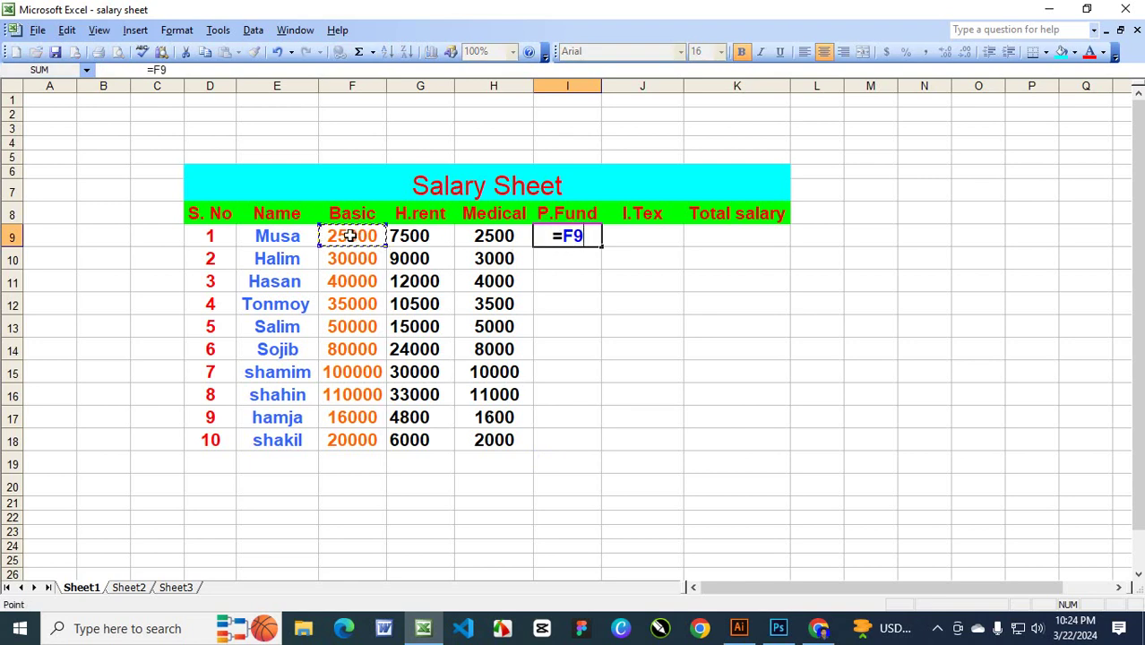
pyautogui.write('*')
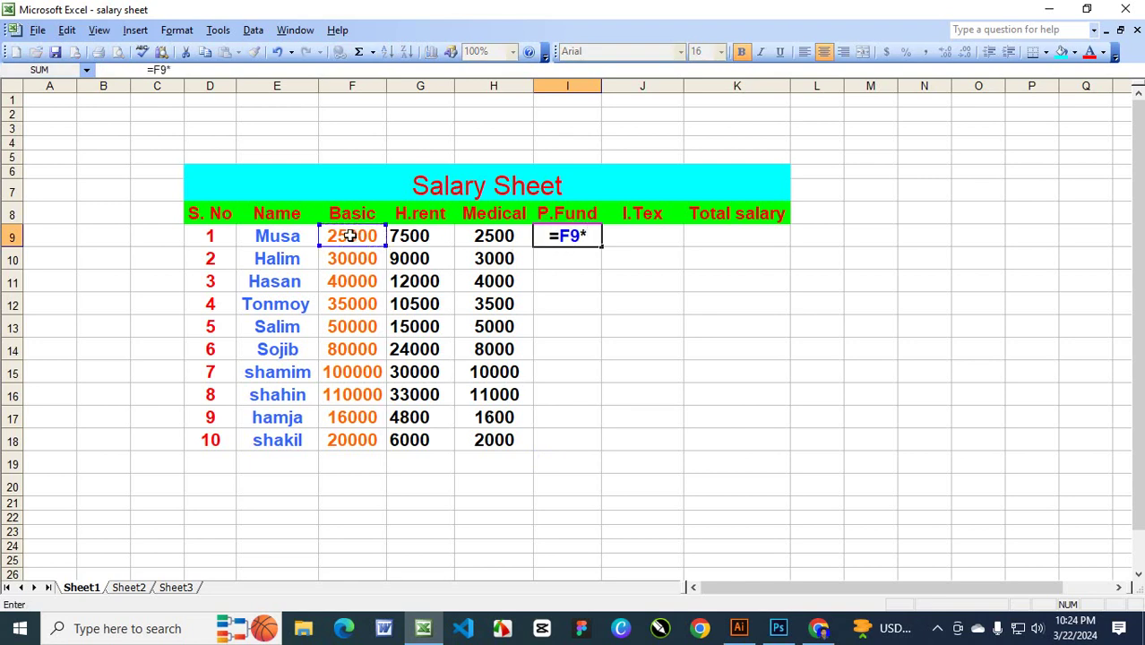
pyautogui.write('5%')
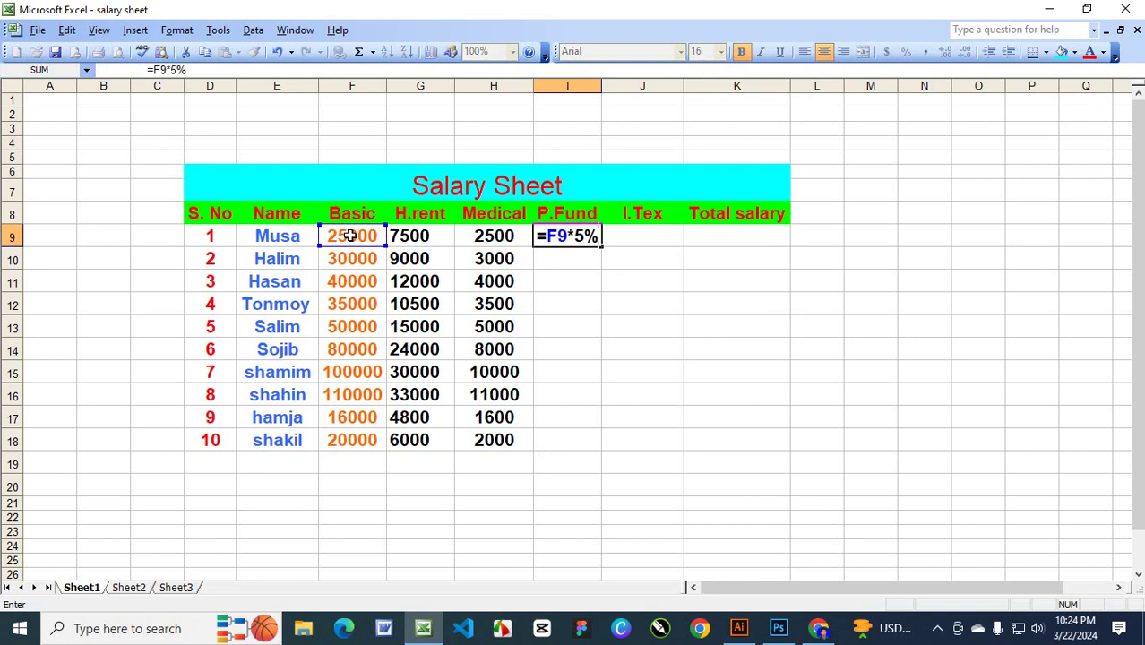
pyautogui.press('Return')
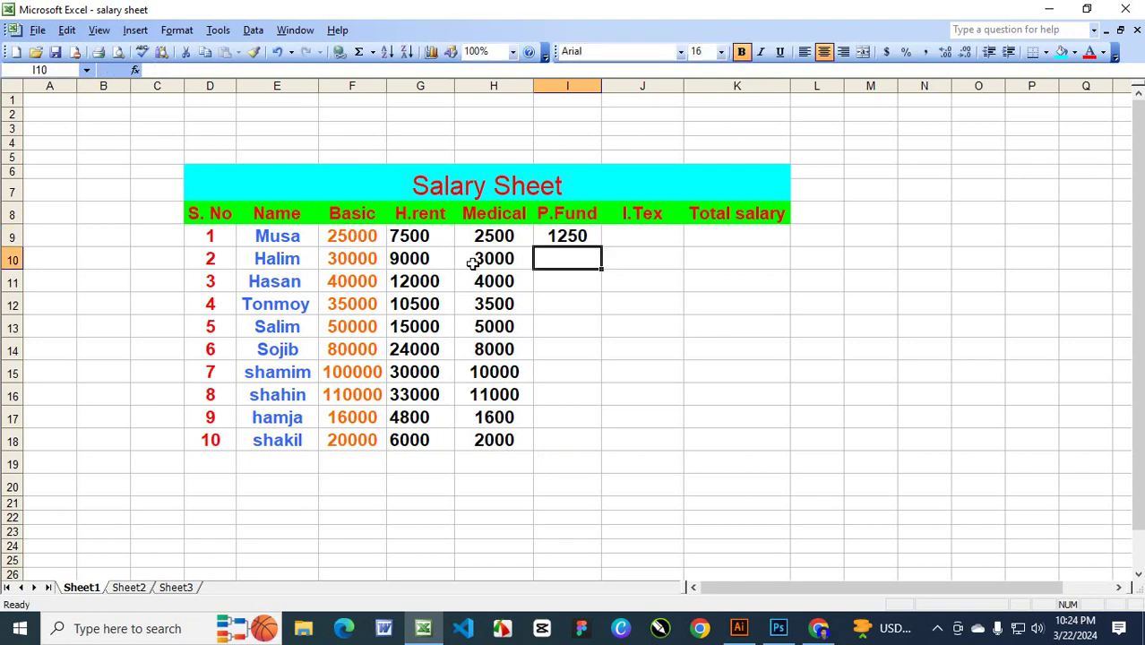
# Enter the formula =F10*10% in I10 and fill it down the P.Fund column to I18.
pyautogui.write('=')
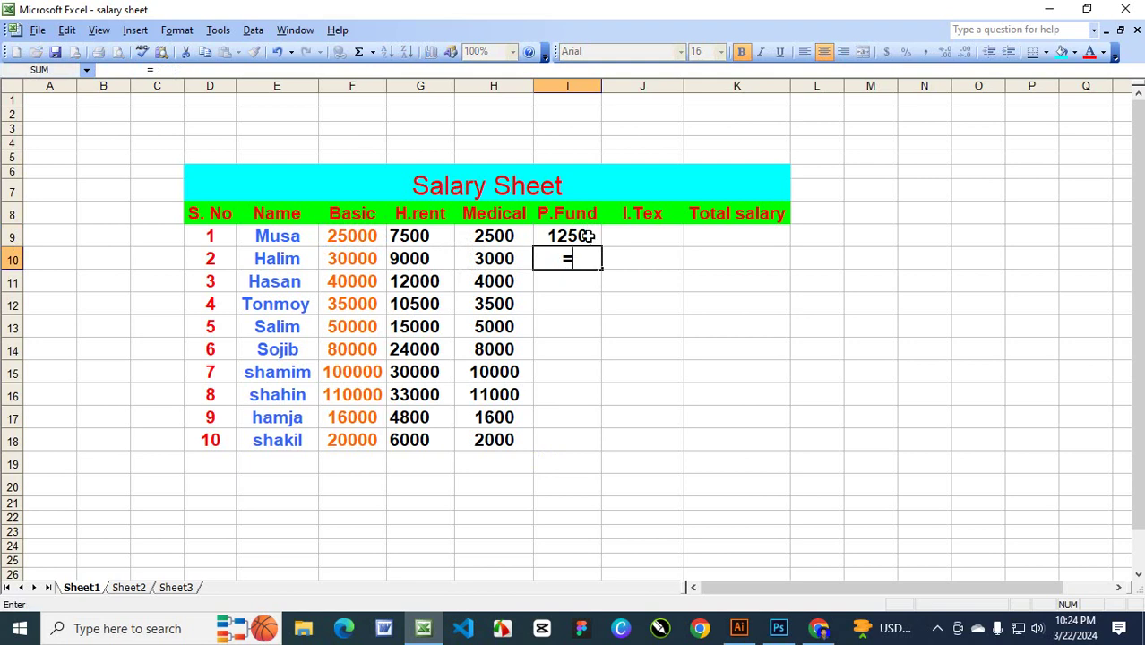
pyautogui.click(346, 258)
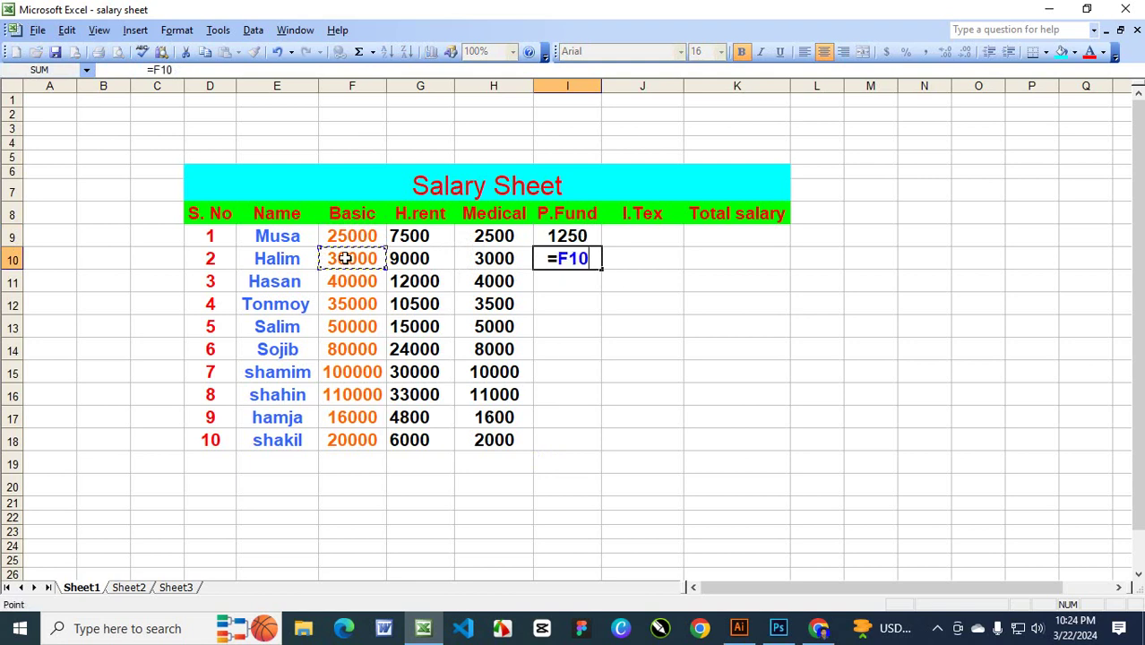
pyautogui.write('*')
pyautogui.write('10')
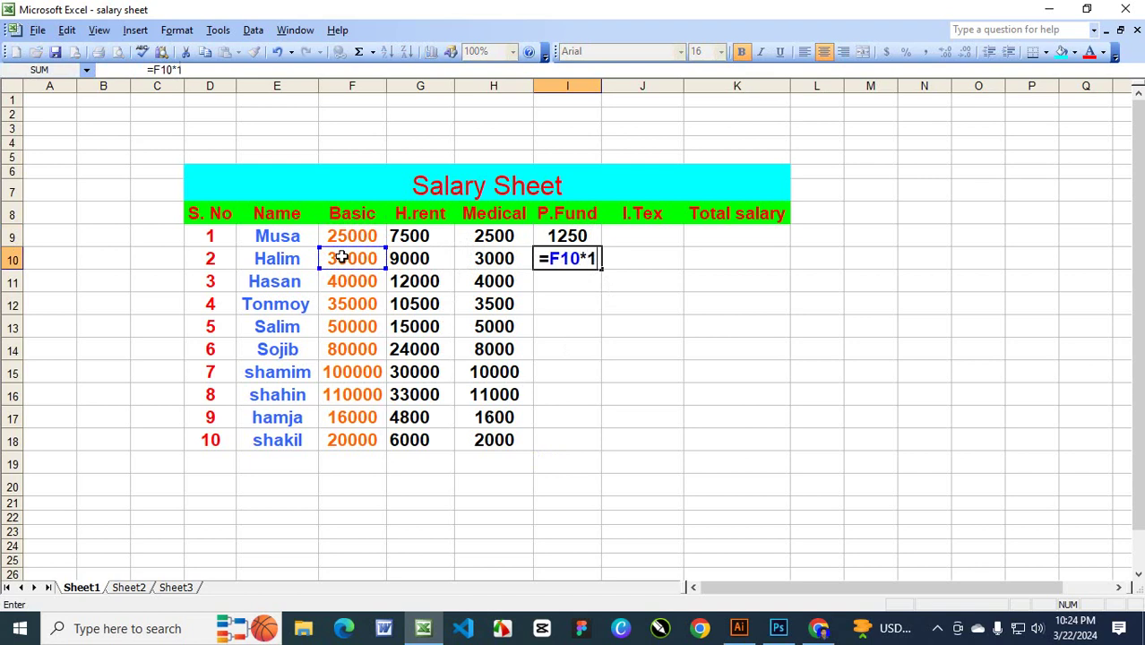
pyautogui.write('%')
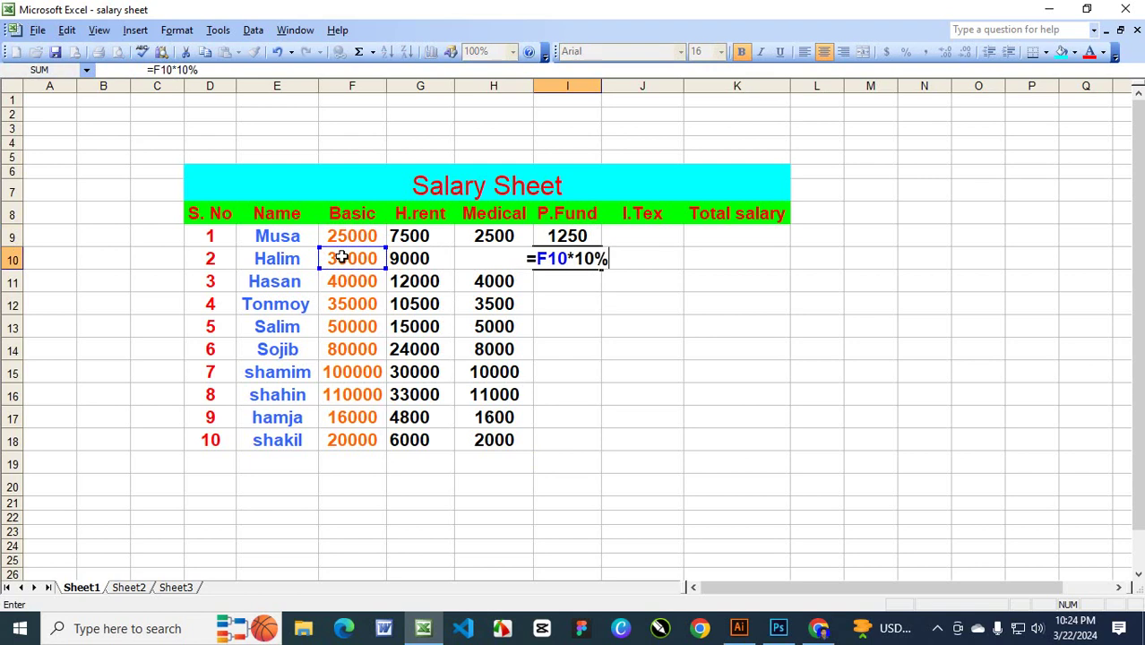
pyautogui.press('Return')
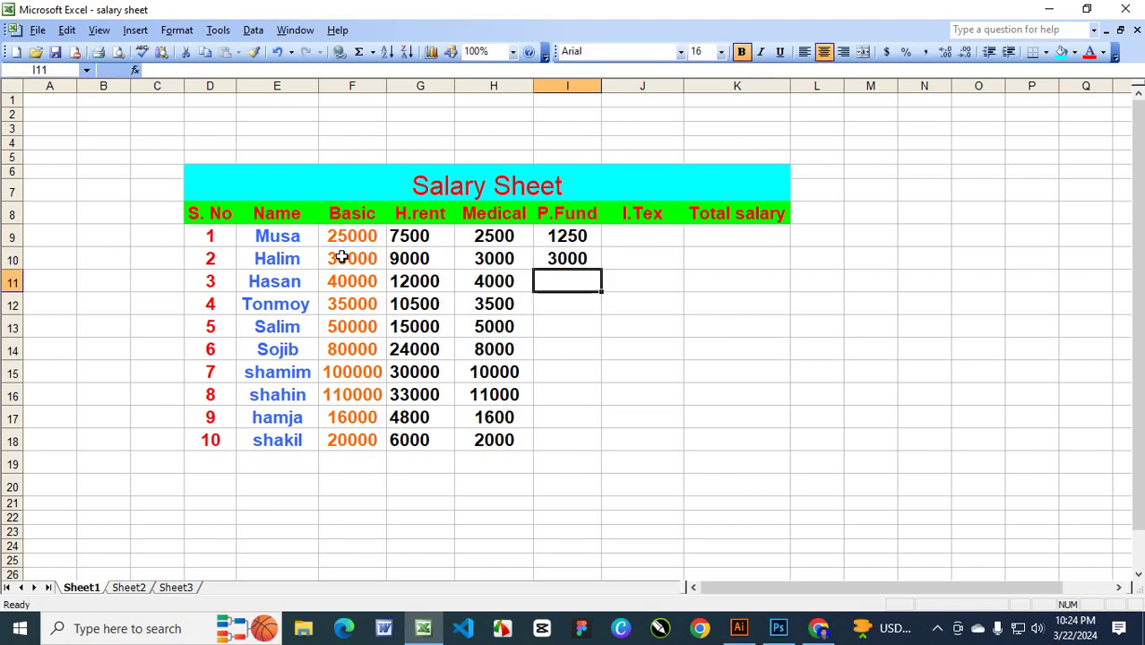
pyautogui.click(575, 261)
pyautogui.moveTo(599, 269); pyautogui.dragTo(610, 445)
pyautogui.click(663, 238)
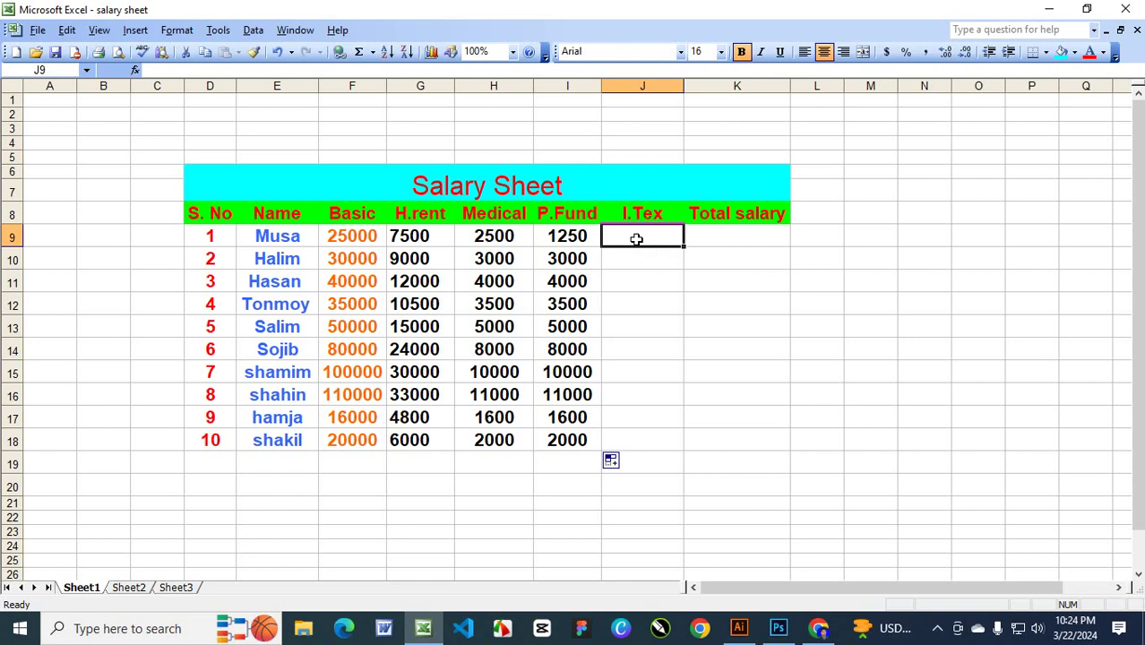
pyautogui.write('=')
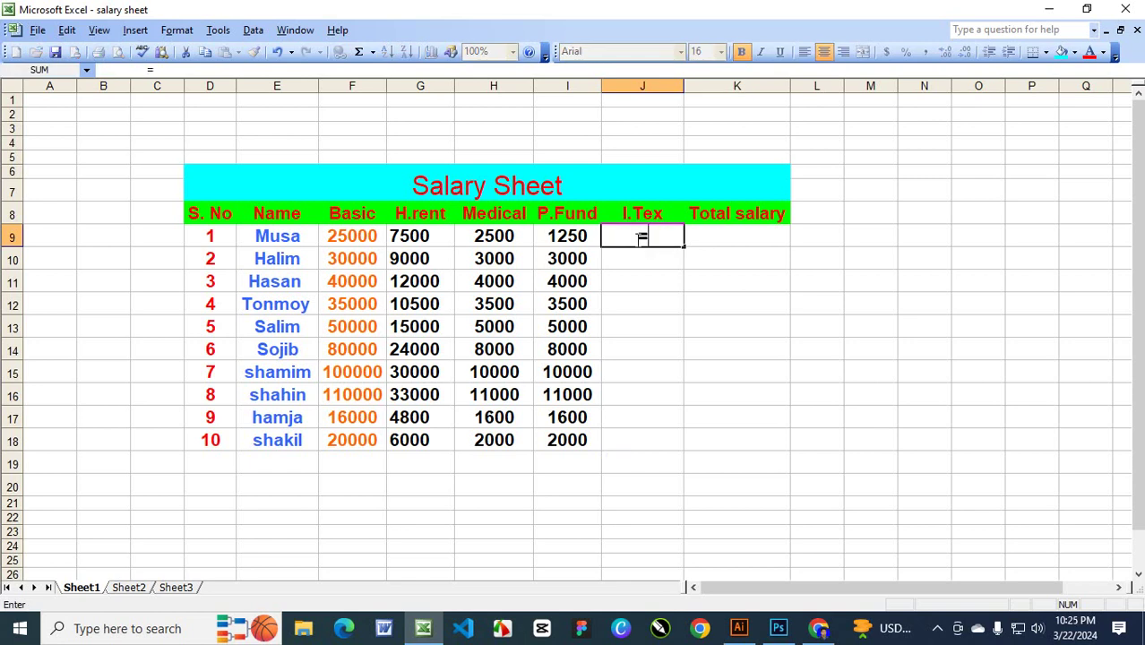
pyautogui.write('if')
pyautogui.press('Escape')
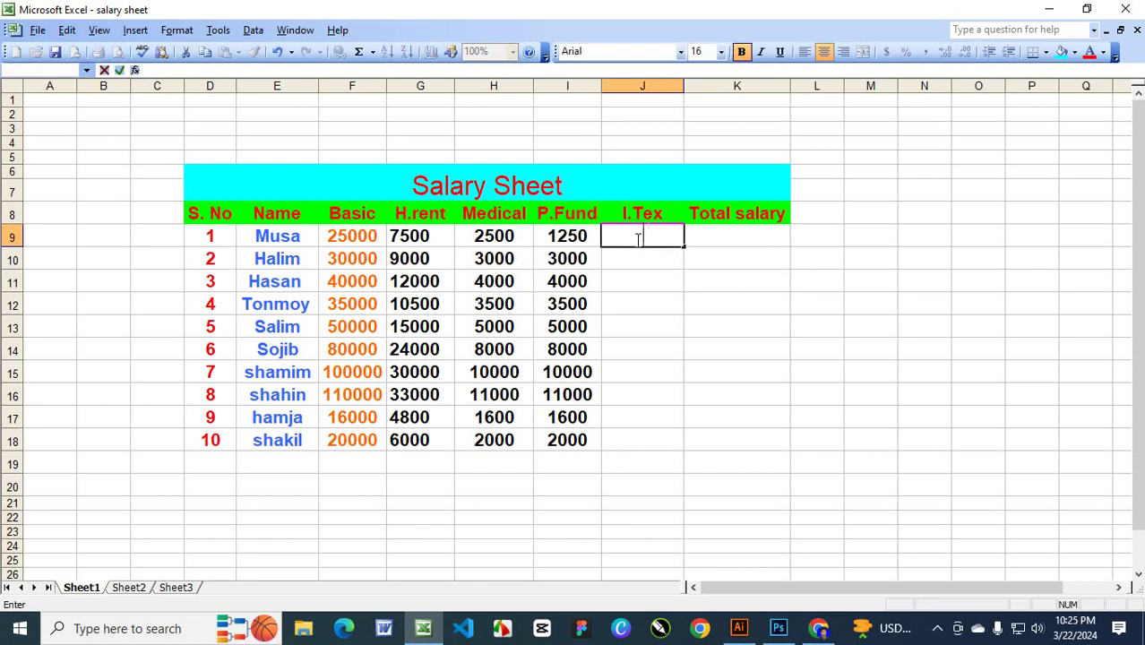
pyautogui.click(742, 336)
# Left-align the empty I.Tex cells J9 to J18.
pyautogui.moveTo(642, 236); pyautogui.dragTo(650, 435)
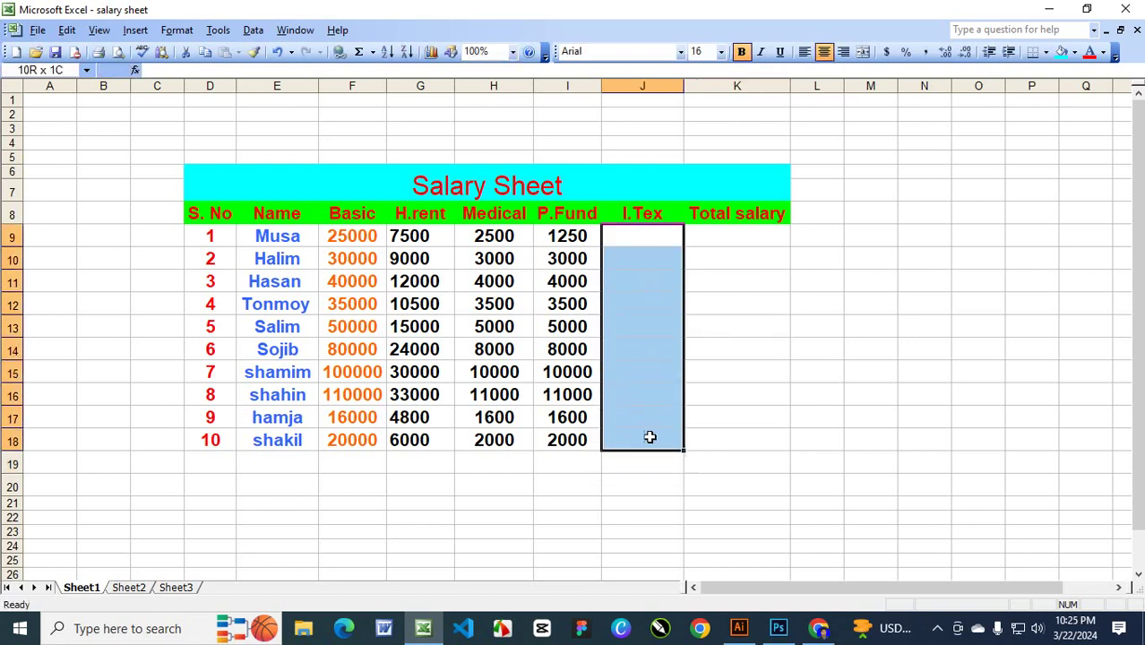
pyautogui.click(805, 51)
pyautogui.click(867, 273)
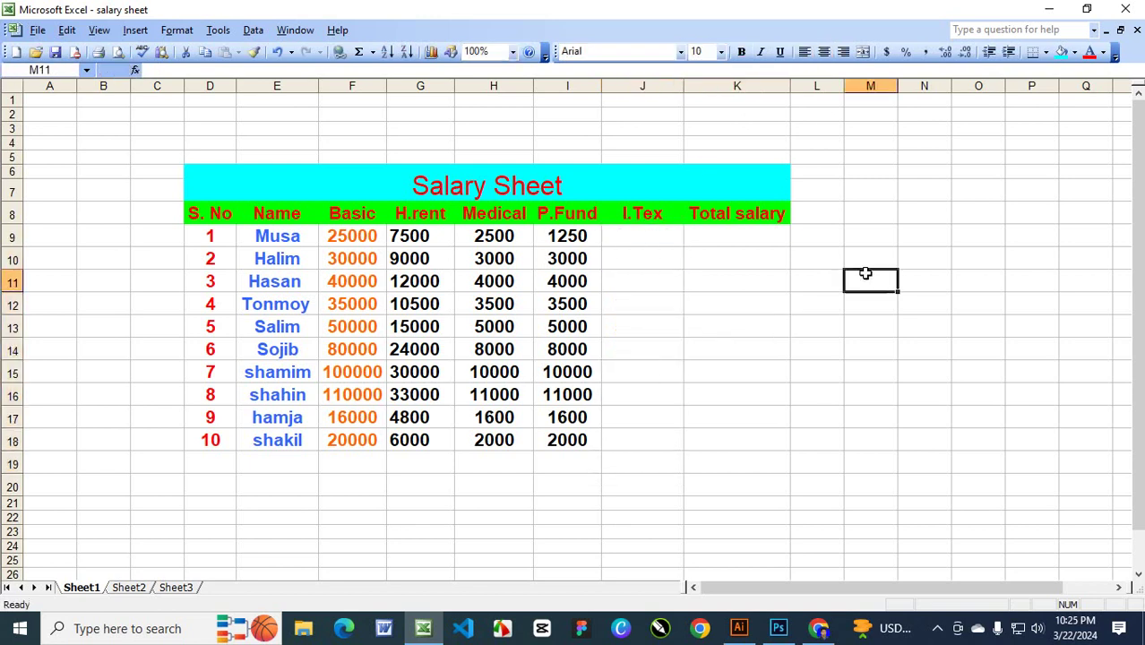
# Start the income tax formula in J9 with =if(F9<20000,F9*0%, so that basic salaries under 20000 are taxed at 0%.
pyautogui.click(652, 240)
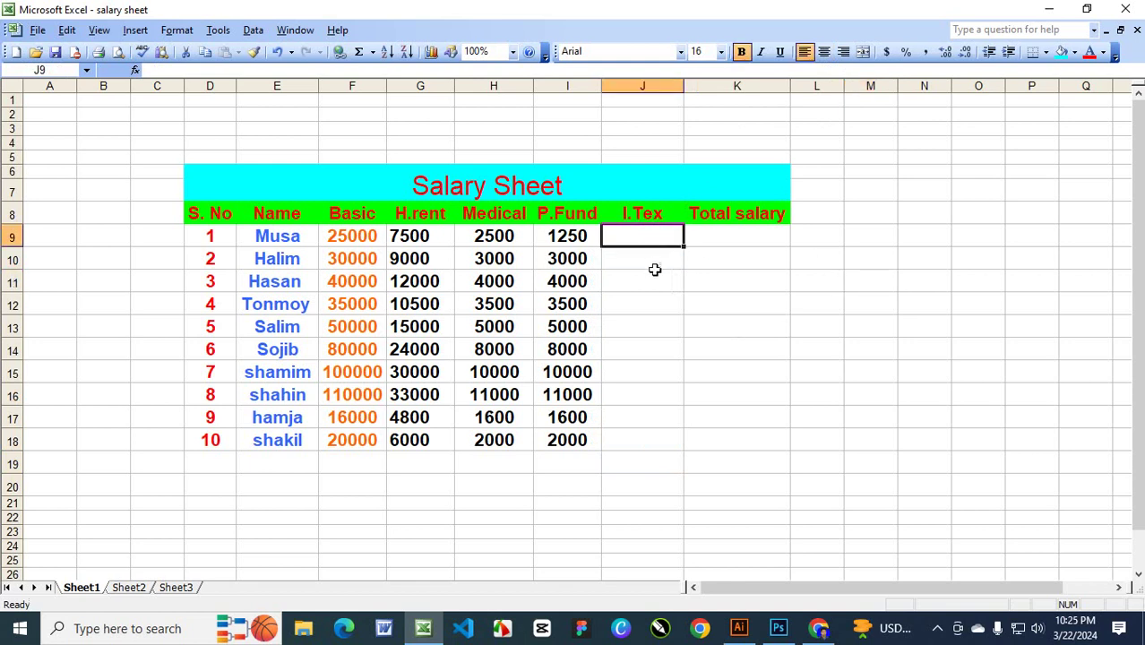
pyautogui.write('=')
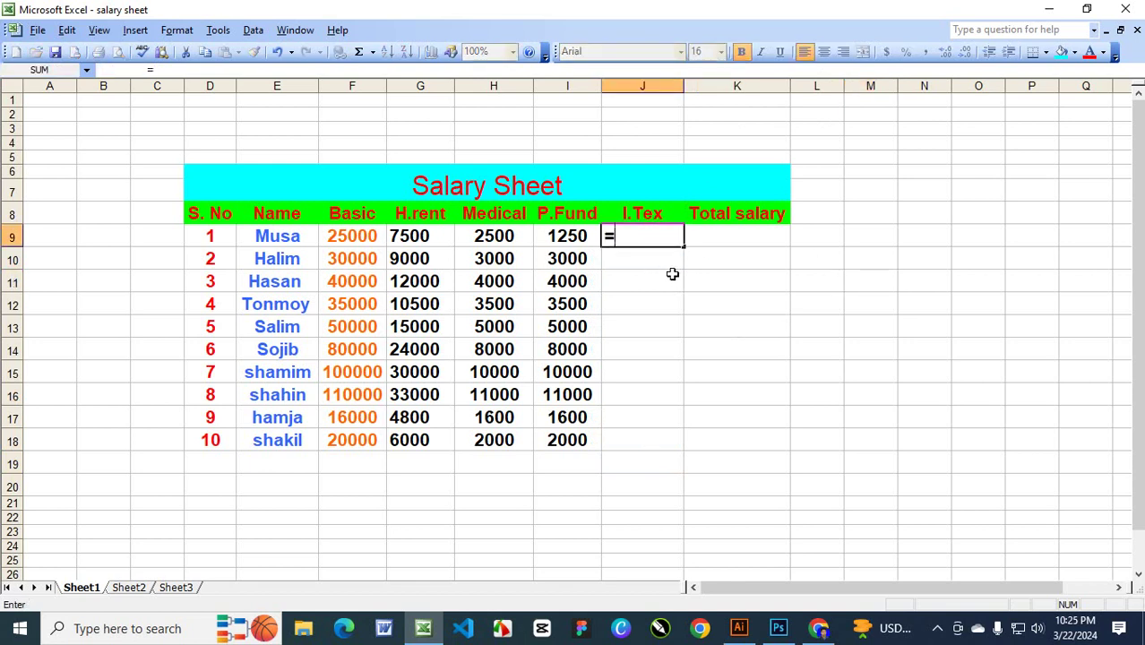
pyautogui.write('if')
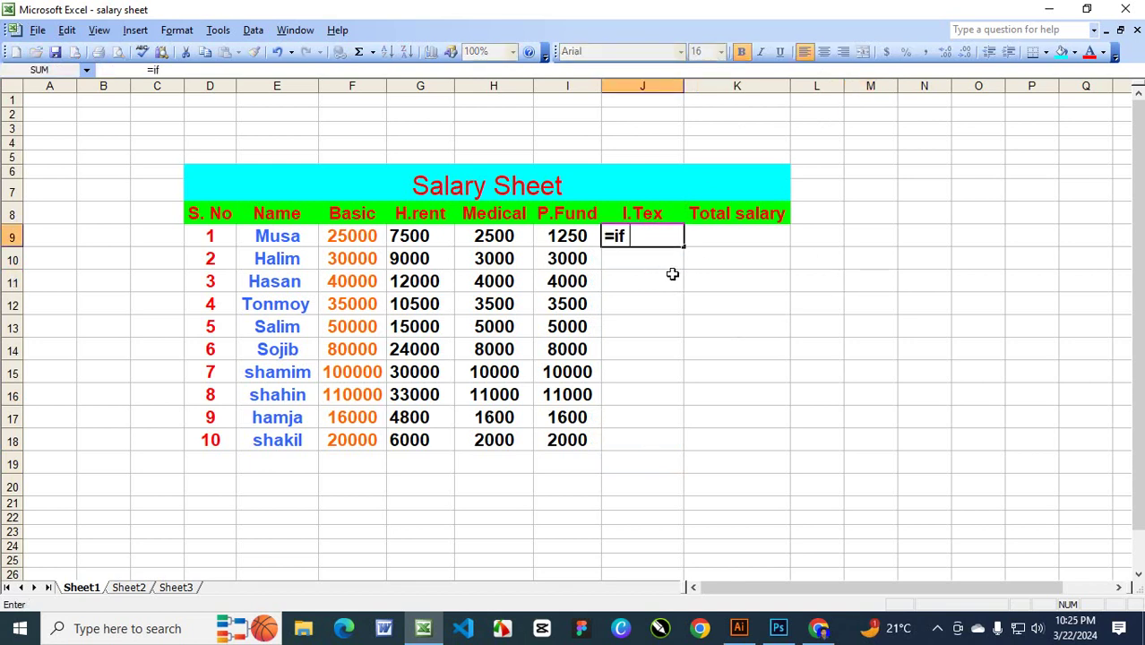
pyautogui.write('(')
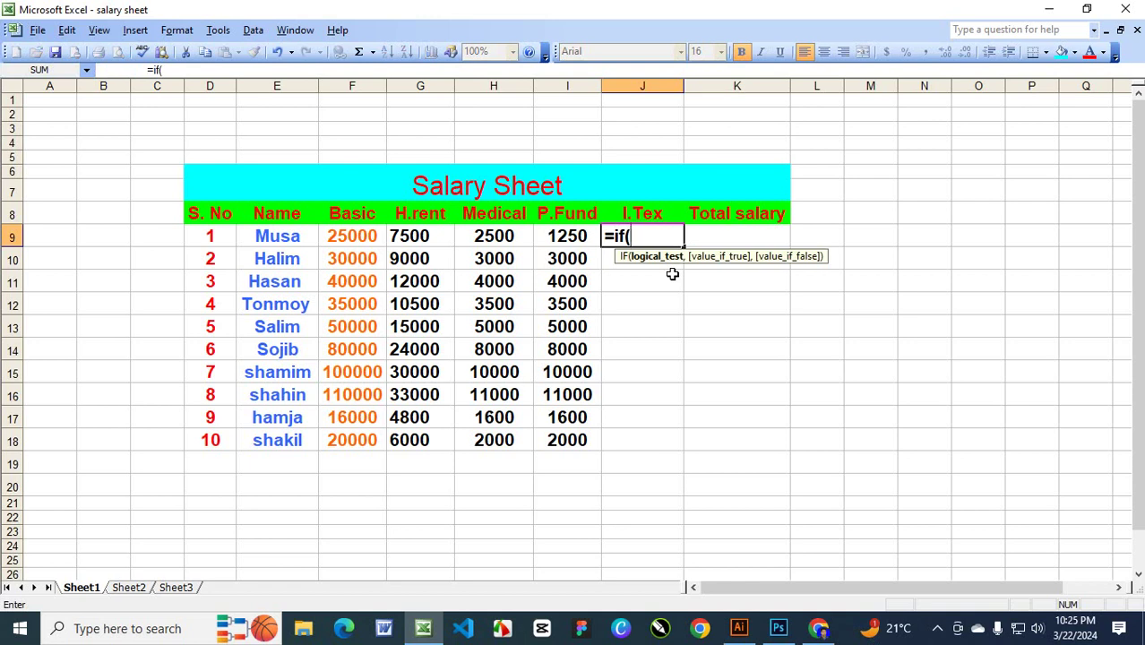
pyautogui.click(352, 238)
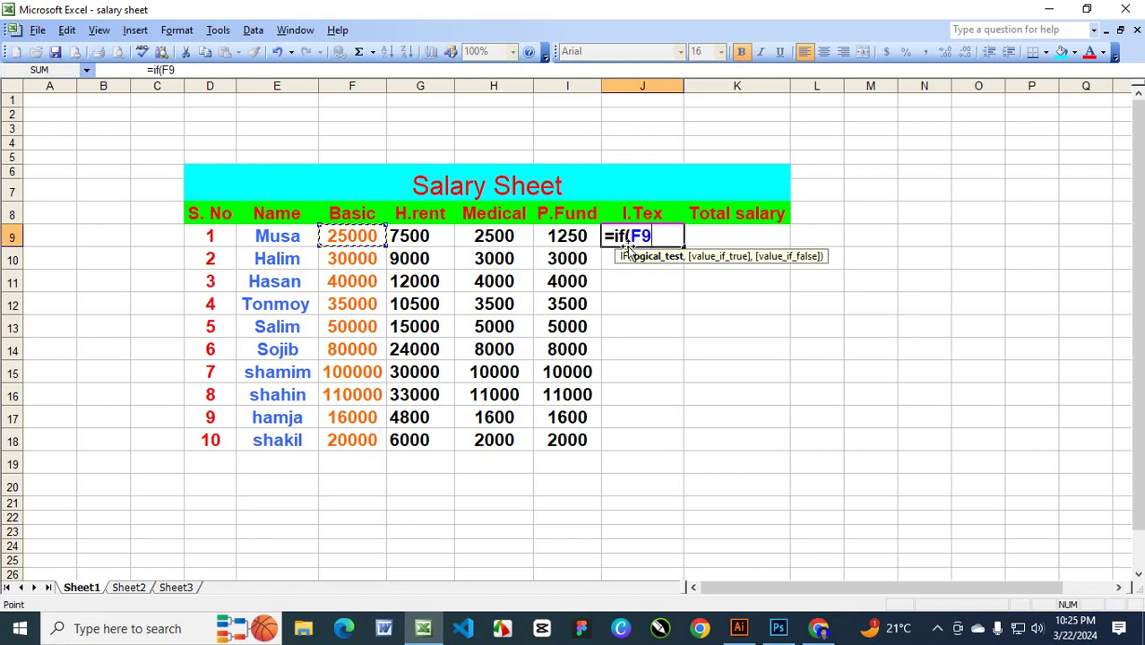
pyautogui.write('<')
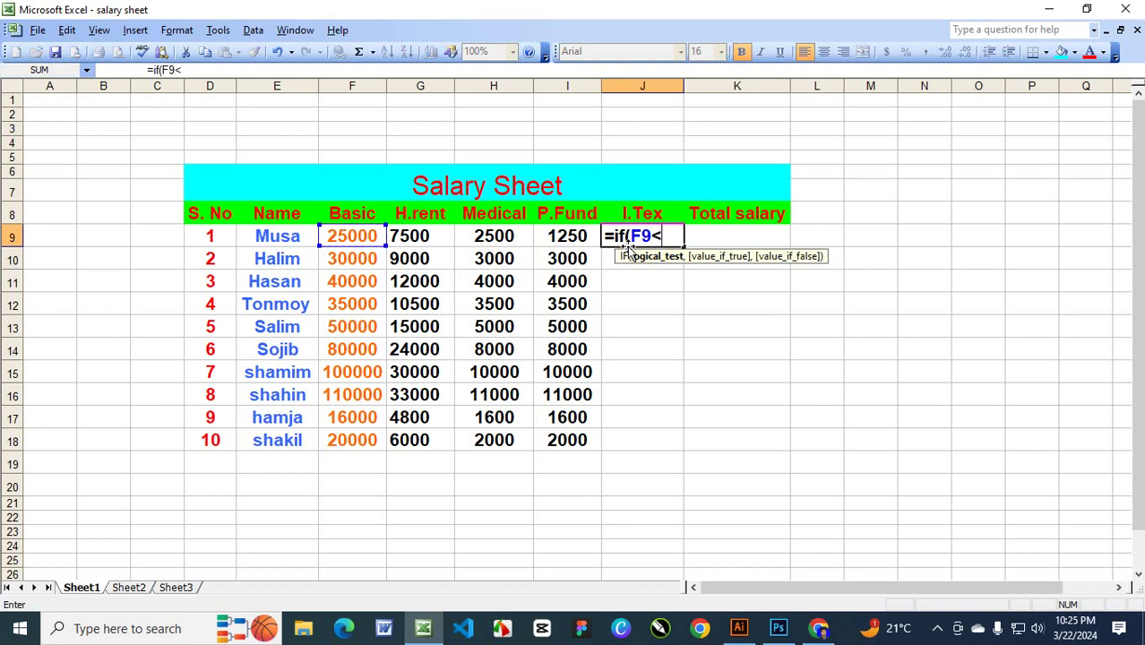
pyautogui.write('200')
pyautogui.write('00')
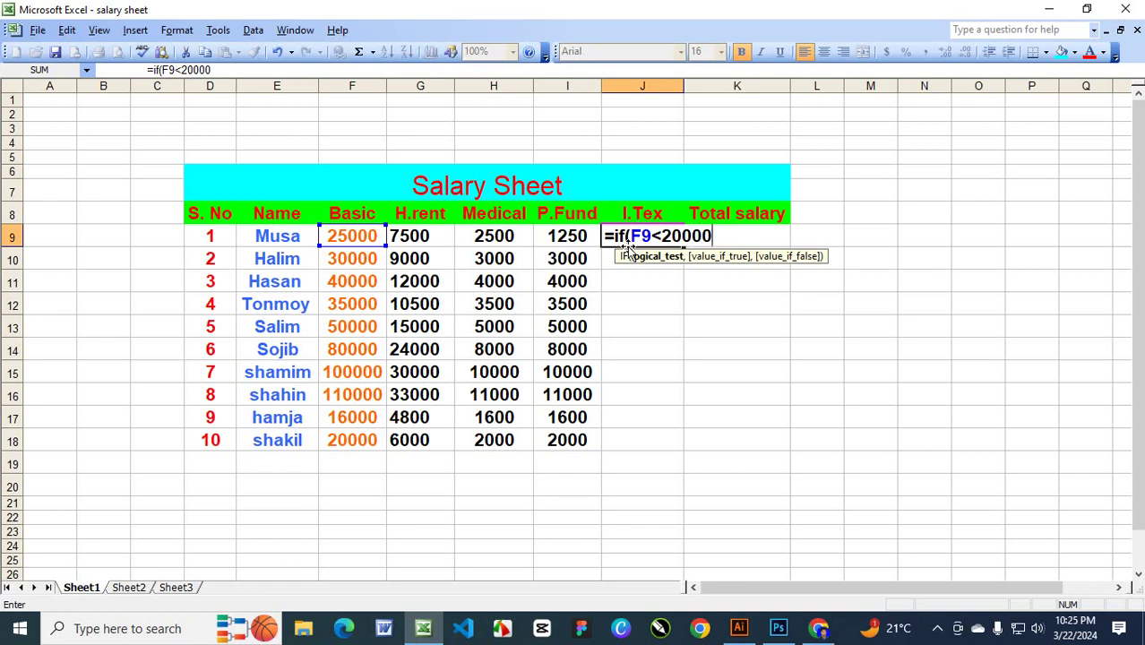
pyautogui.write(',')
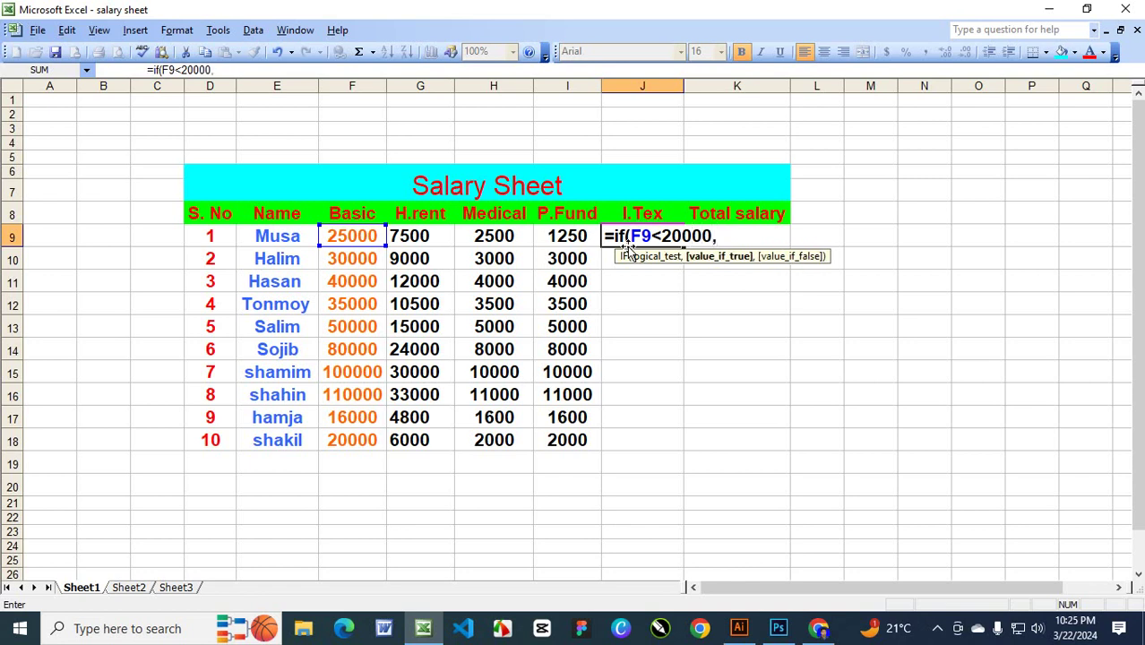
pyautogui.click(365, 237)
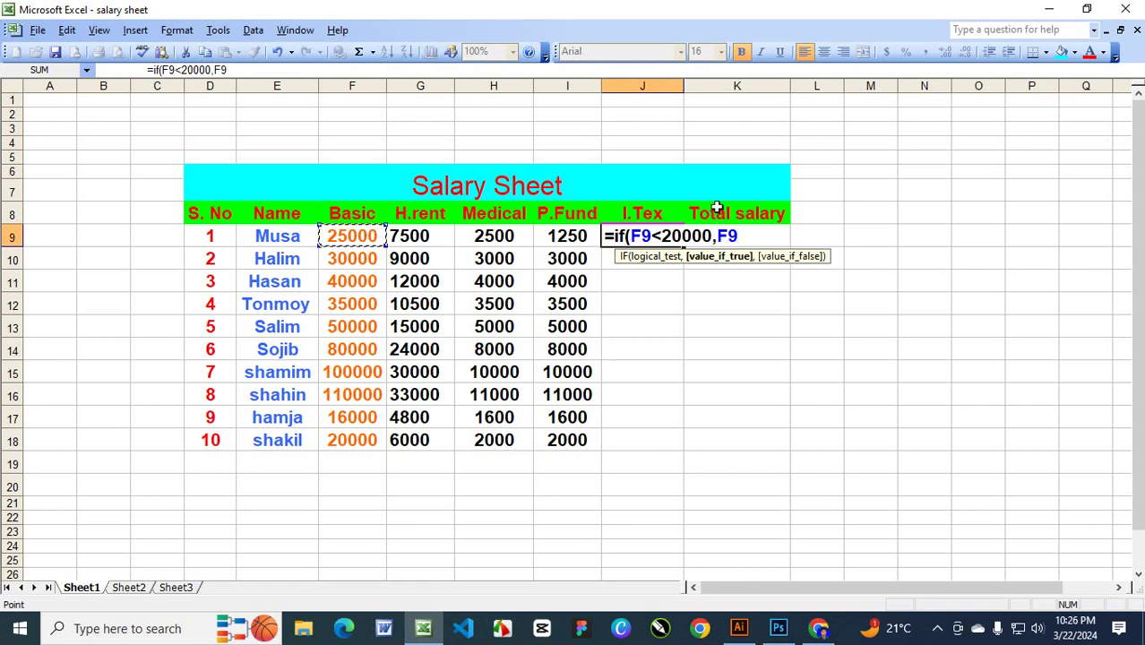
pyautogui.write('*0%,')
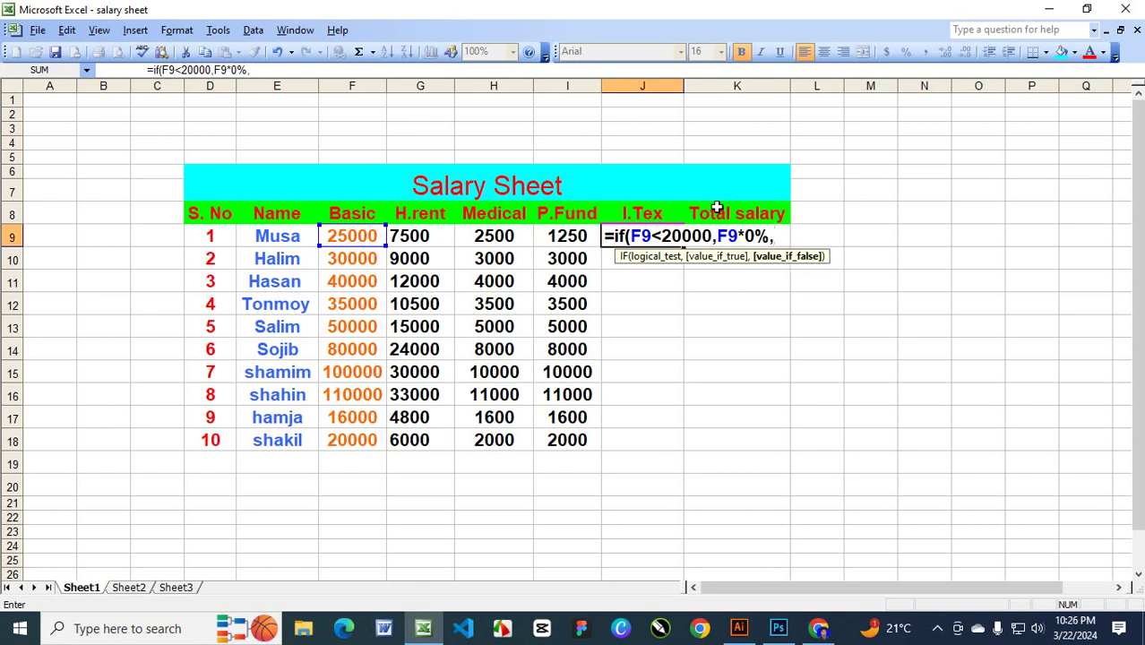
# Extend the J9 income tax formula with a nested if(F9<50000,F9*2%, for the 2% tax tier.
pyautogui.write('if(')
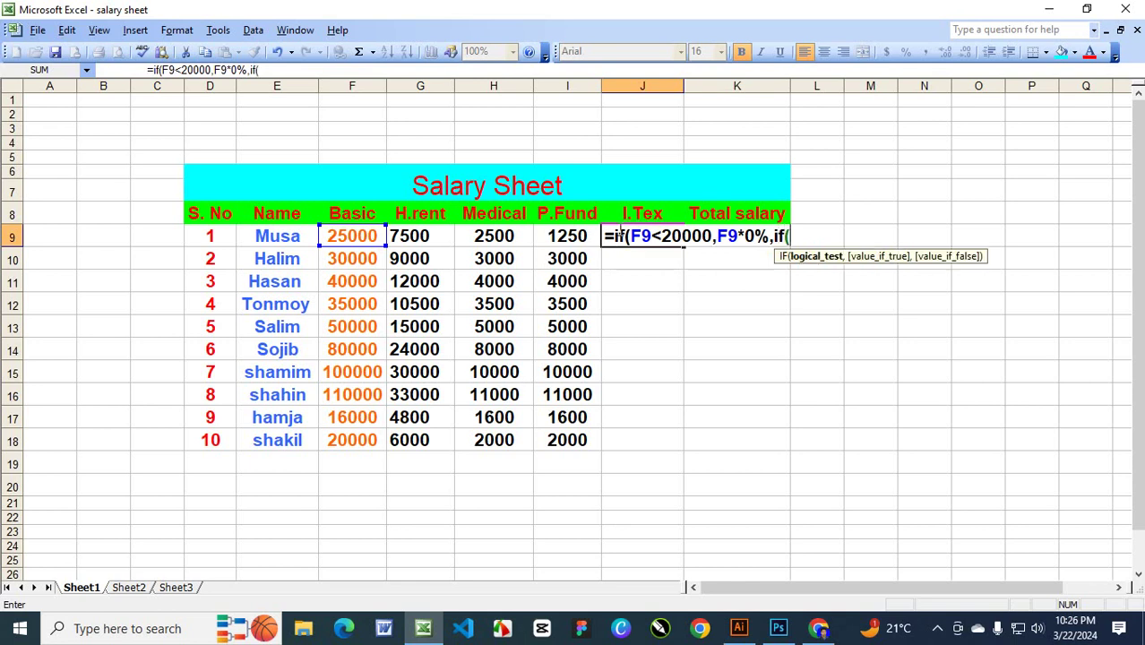
pyautogui.click(349, 236)
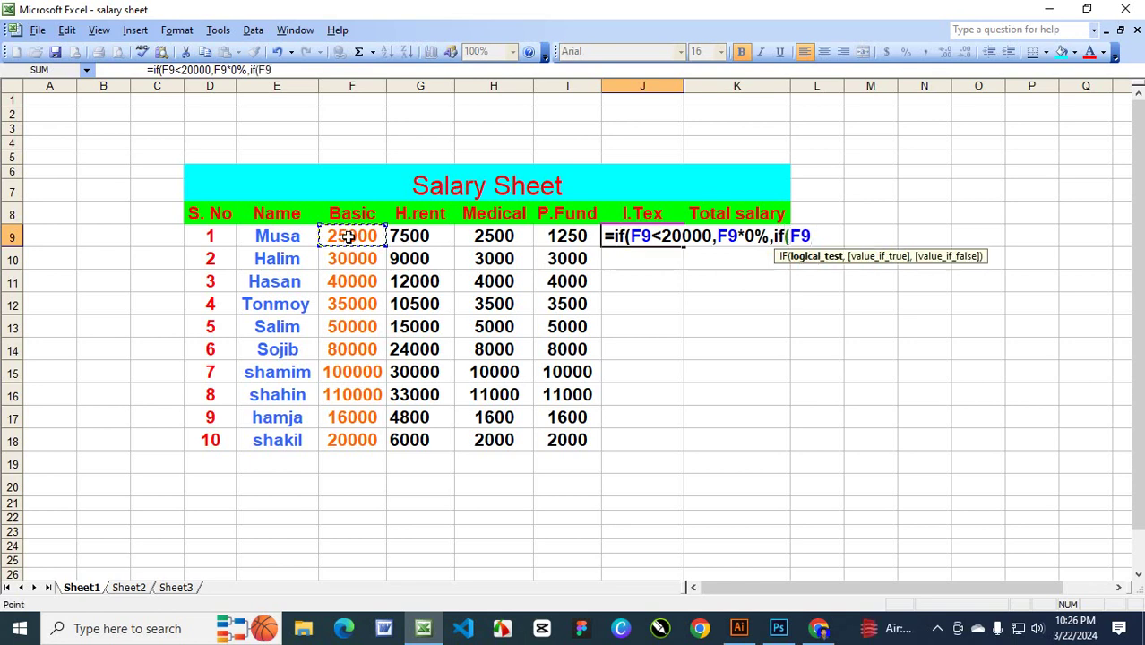
pyautogui.write('<')
pyautogui.write('500')
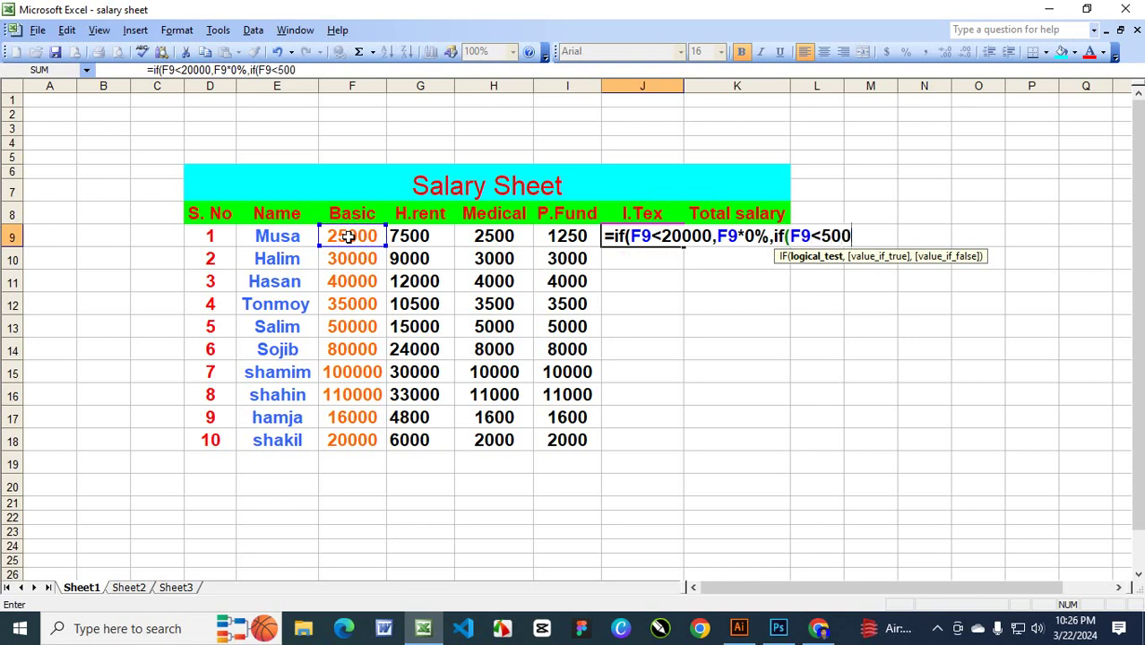
pyautogui.write('00,')
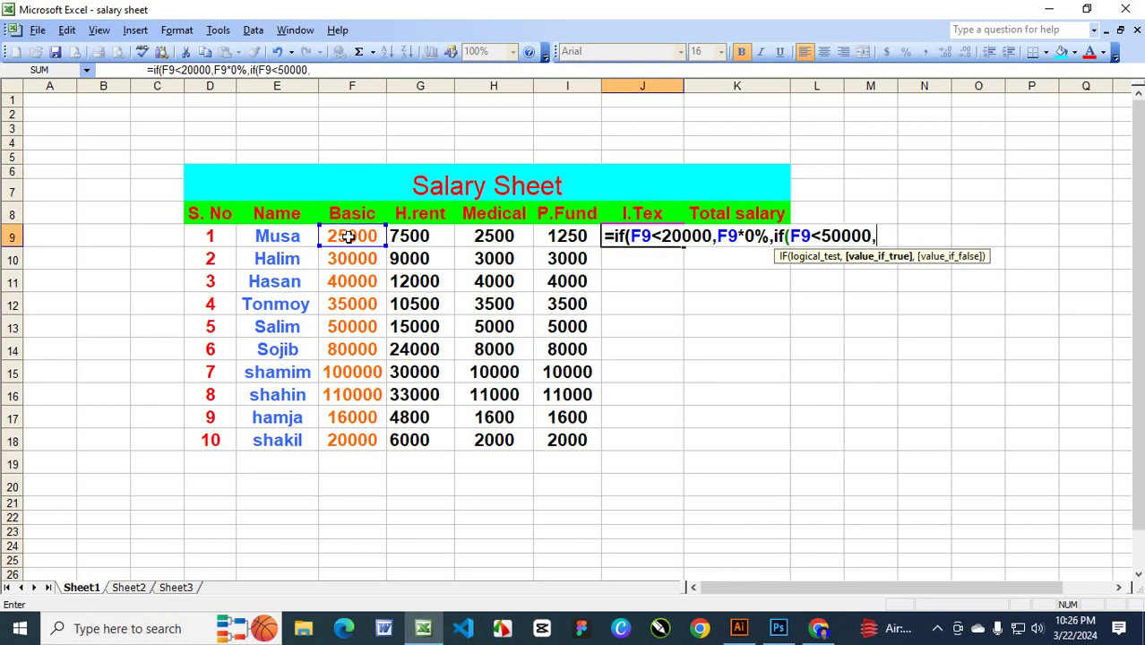
pyautogui.click(341, 236)
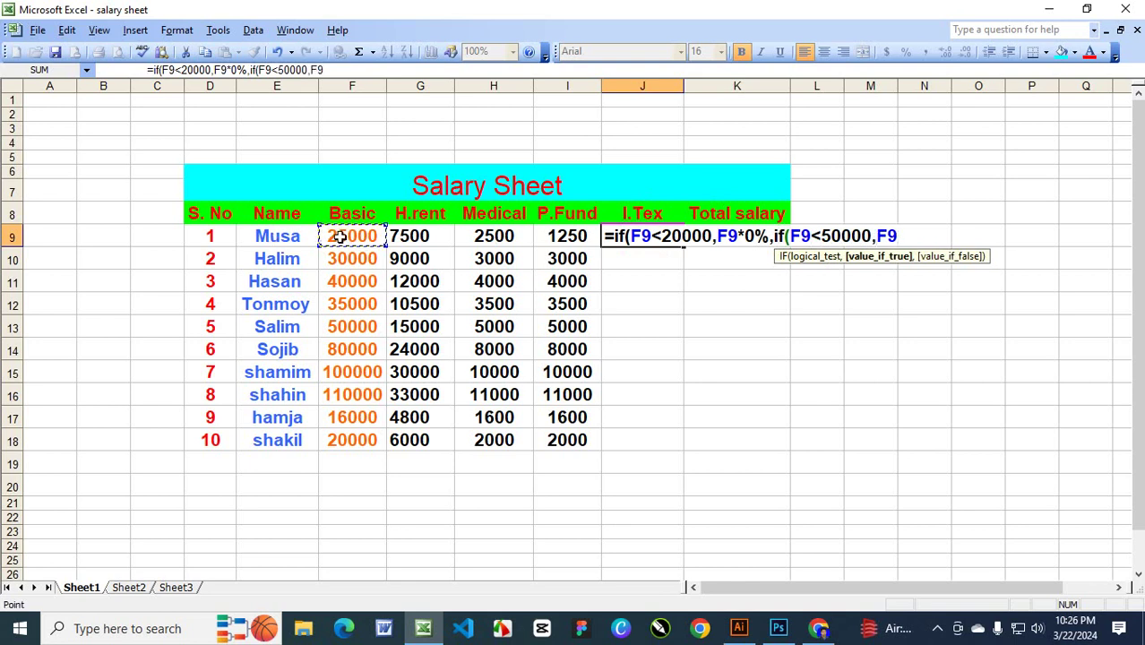
pyautogui.write('*2%')
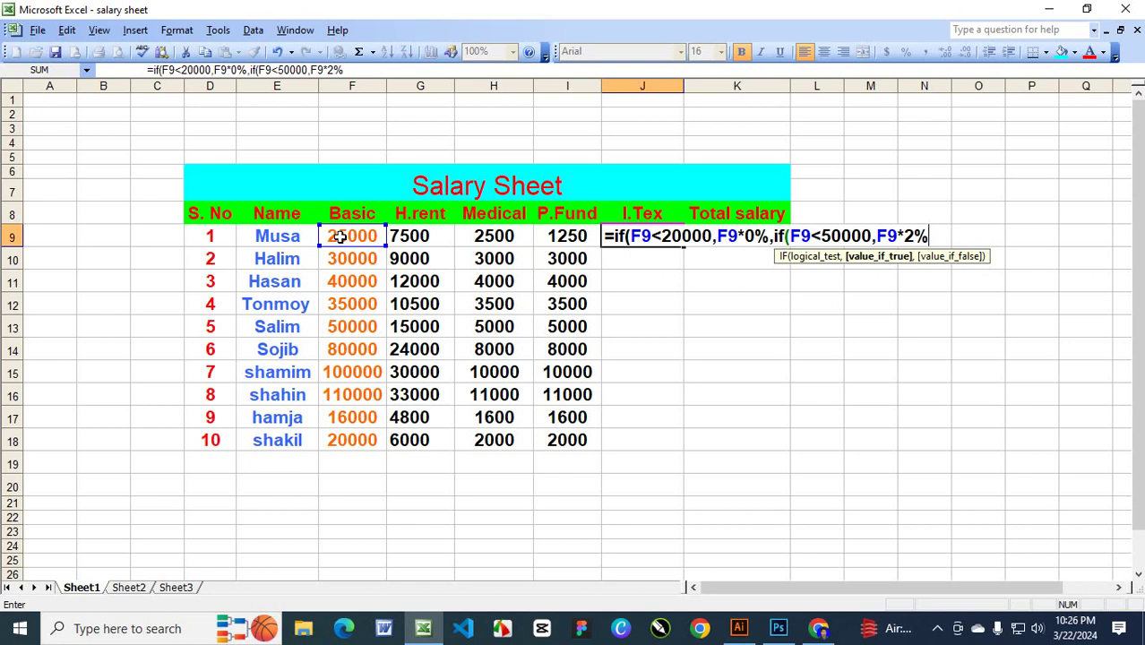
pyautogui.write(',')
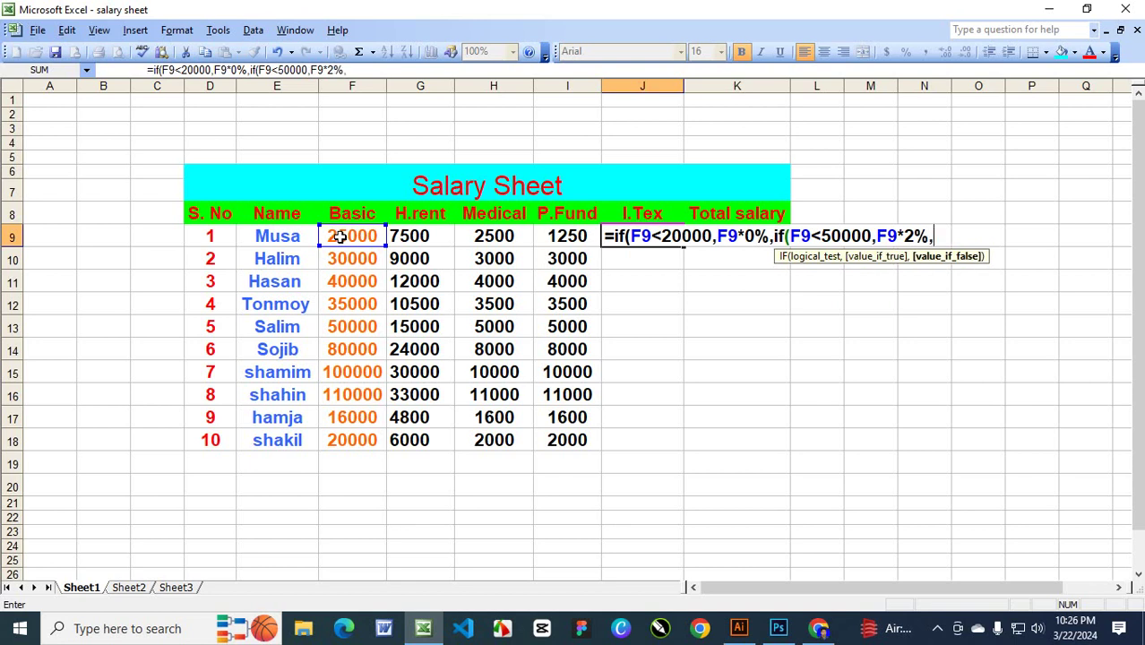
# Add a third nested condition to the J9 formula, if(F9<80000,F9*5%, for the 5% tax tier.
pyautogui.write('if(')
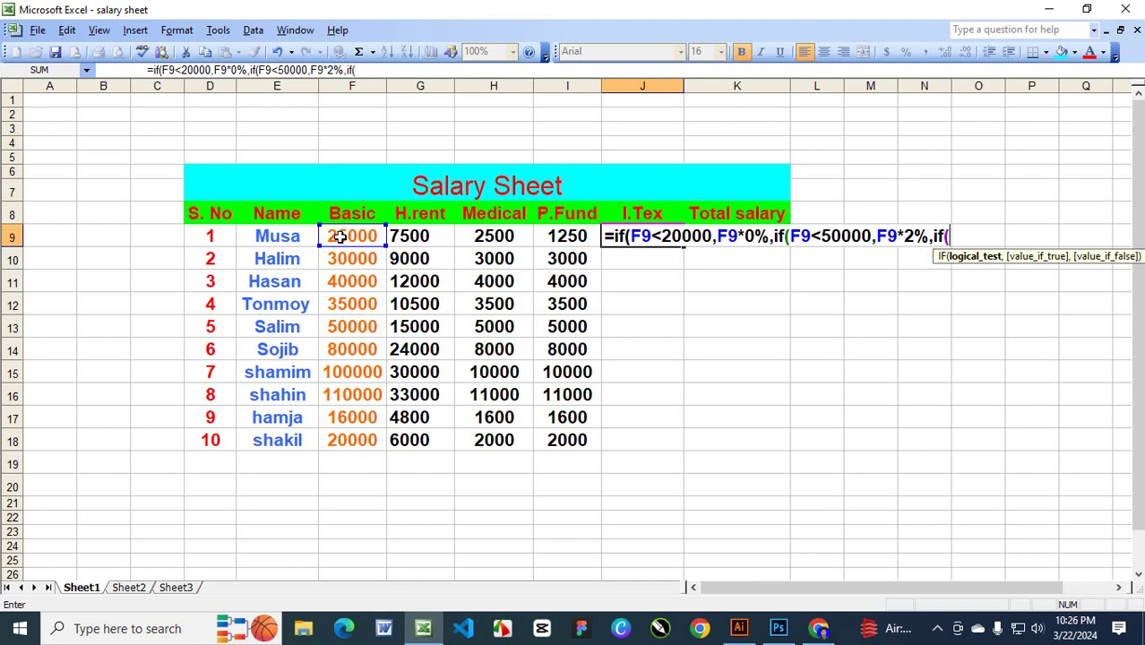
pyautogui.click(341, 235)
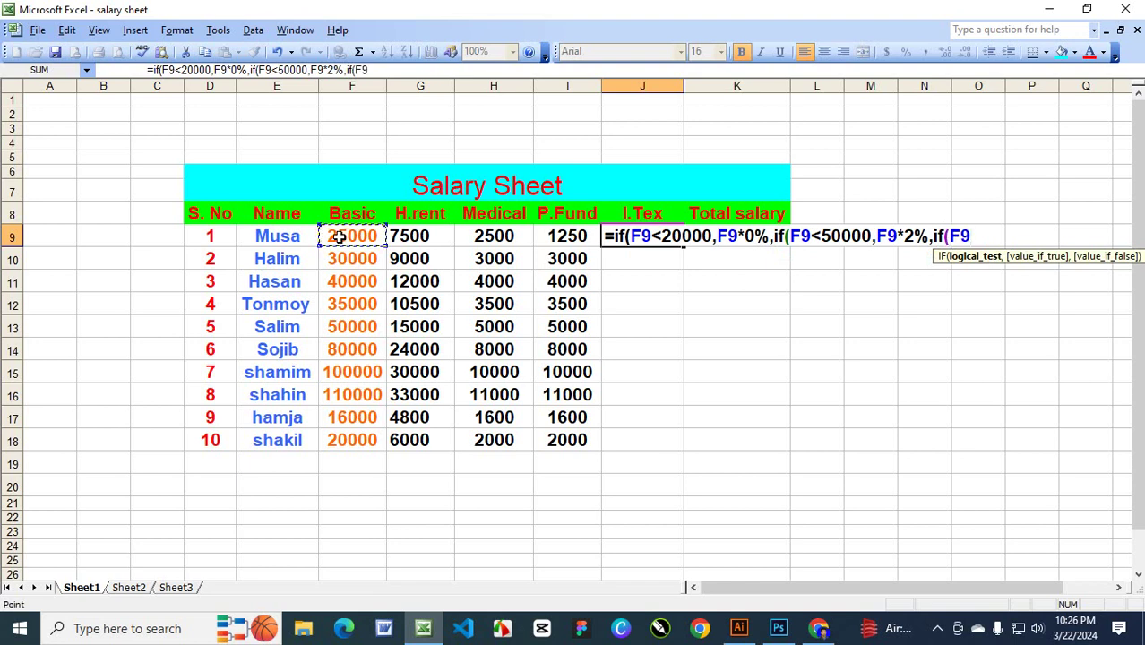
pyautogui.write('<')
pyautogui.write('80000')
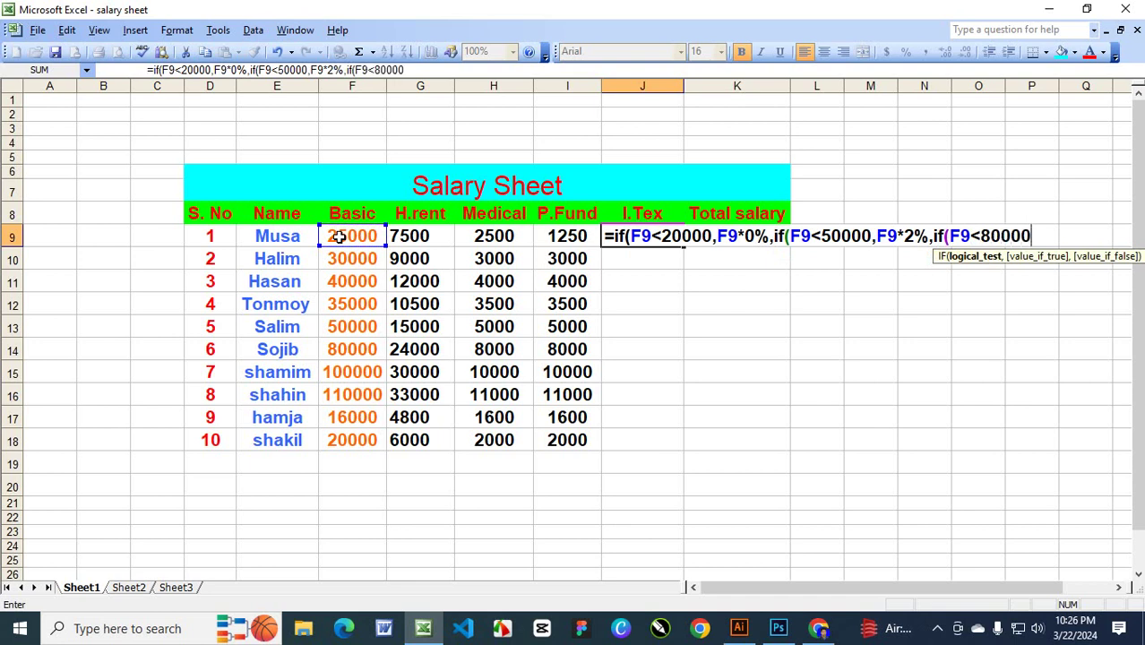
pyautogui.write(',')
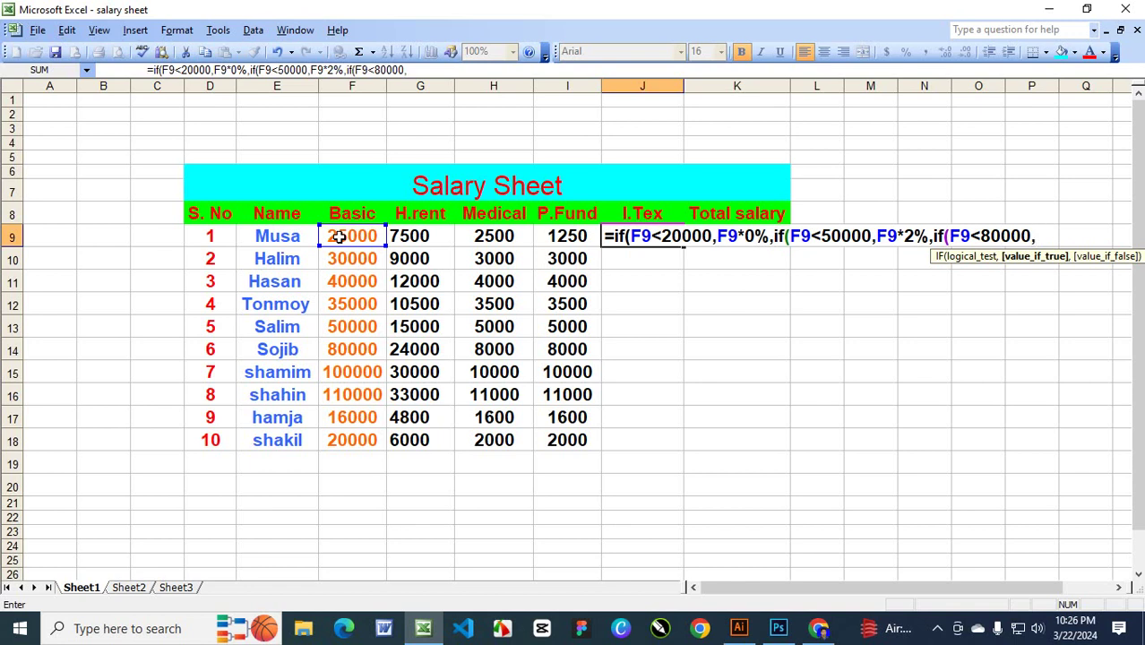
pyautogui.click(339, 236)
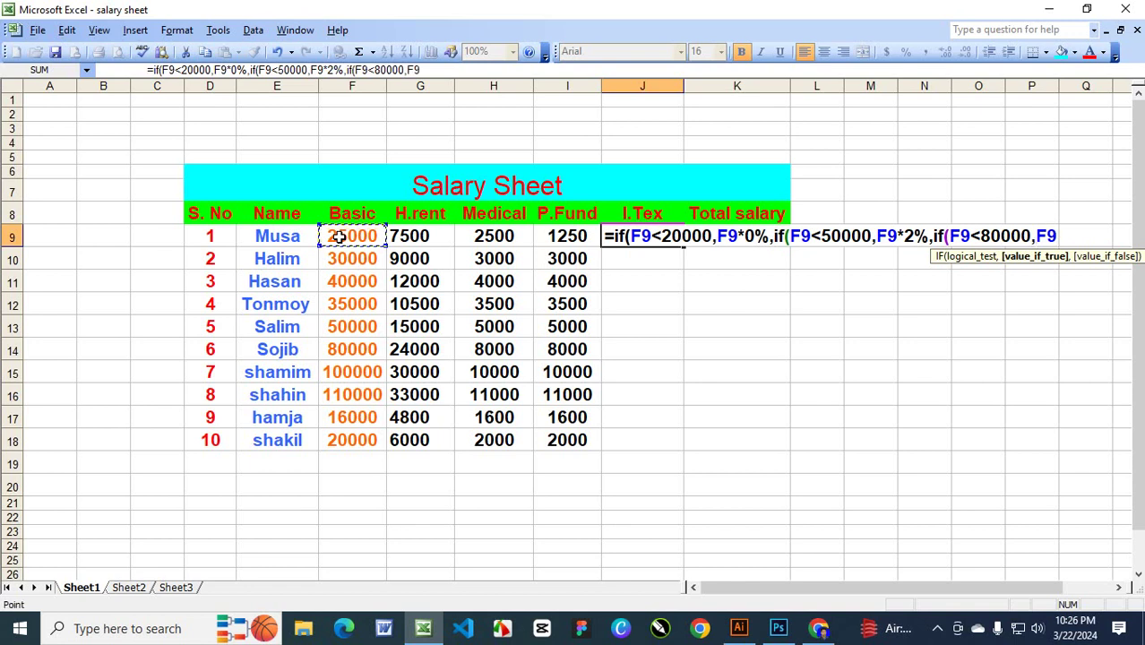
pyautogui.write('*5')
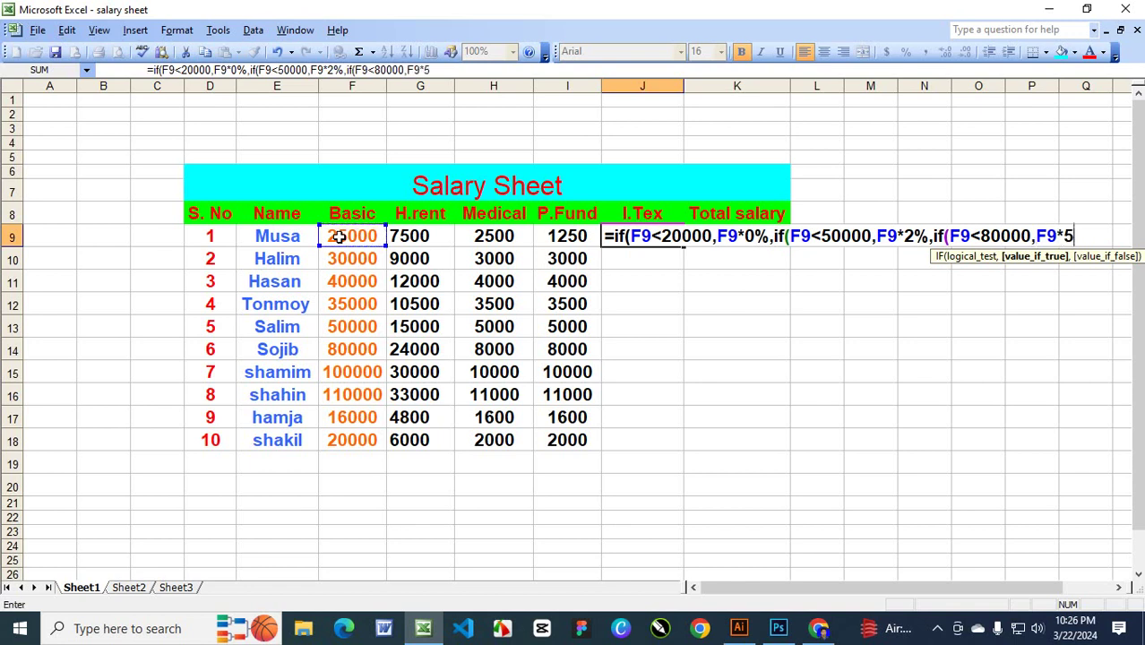
pyautogui.write('%,i')
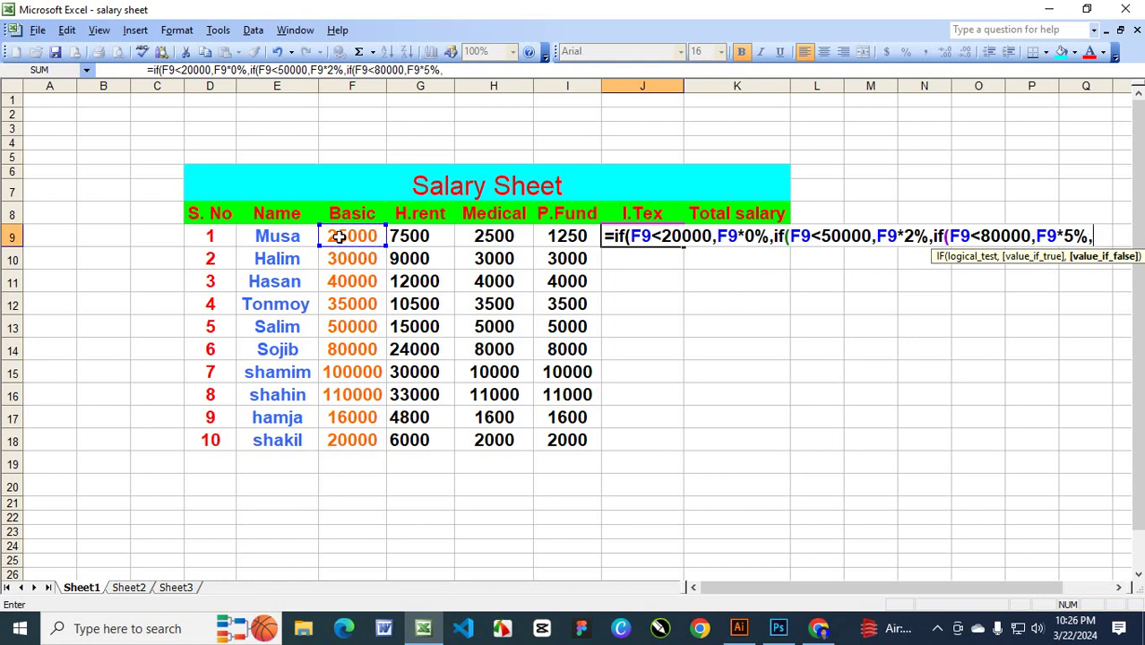
# Add a fourth nested condition to the J9 formula, if(F9<100000,F9*8%, for the 8% tax tier.
pyautogui.write('f(')
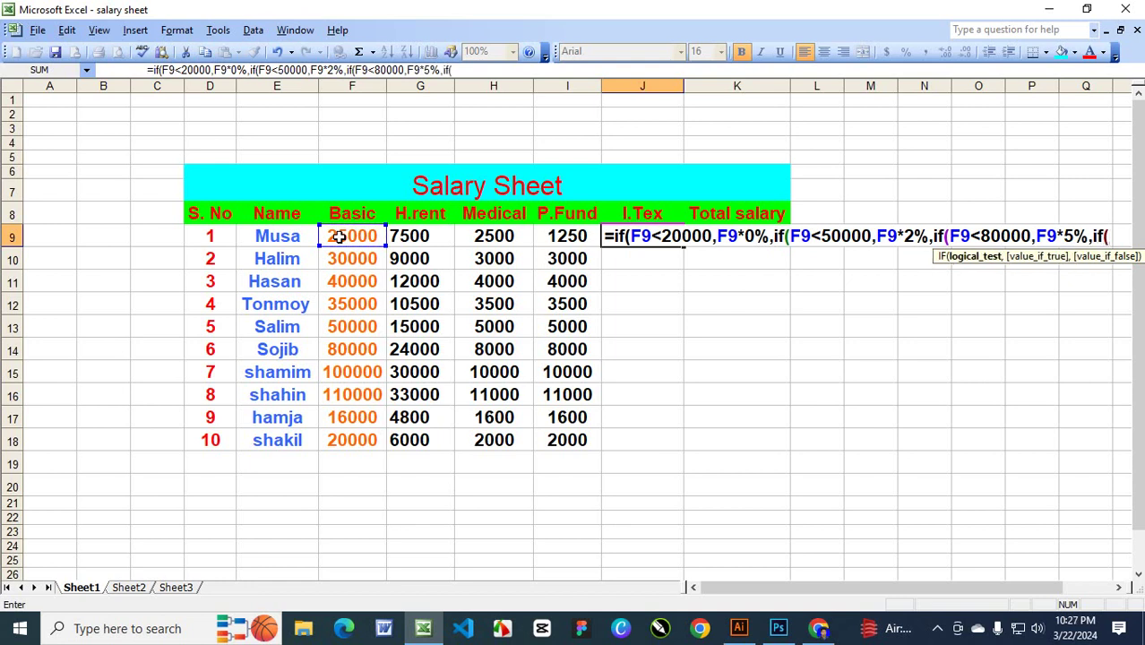
pyautogui.click(339, 236)
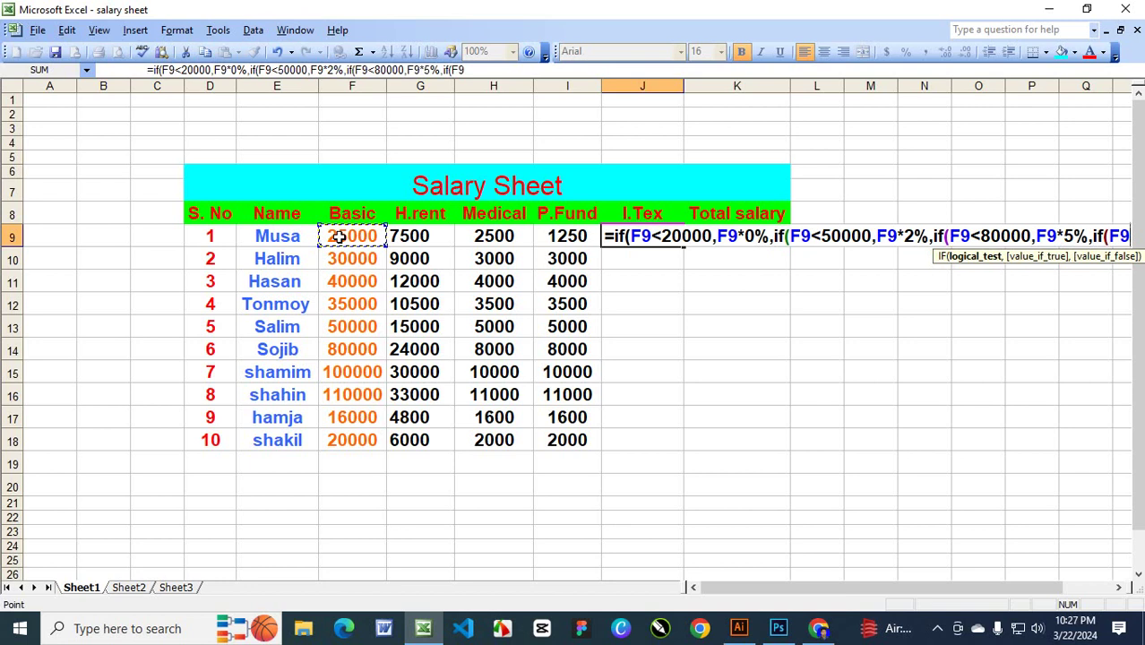
pyautogui.write('<')
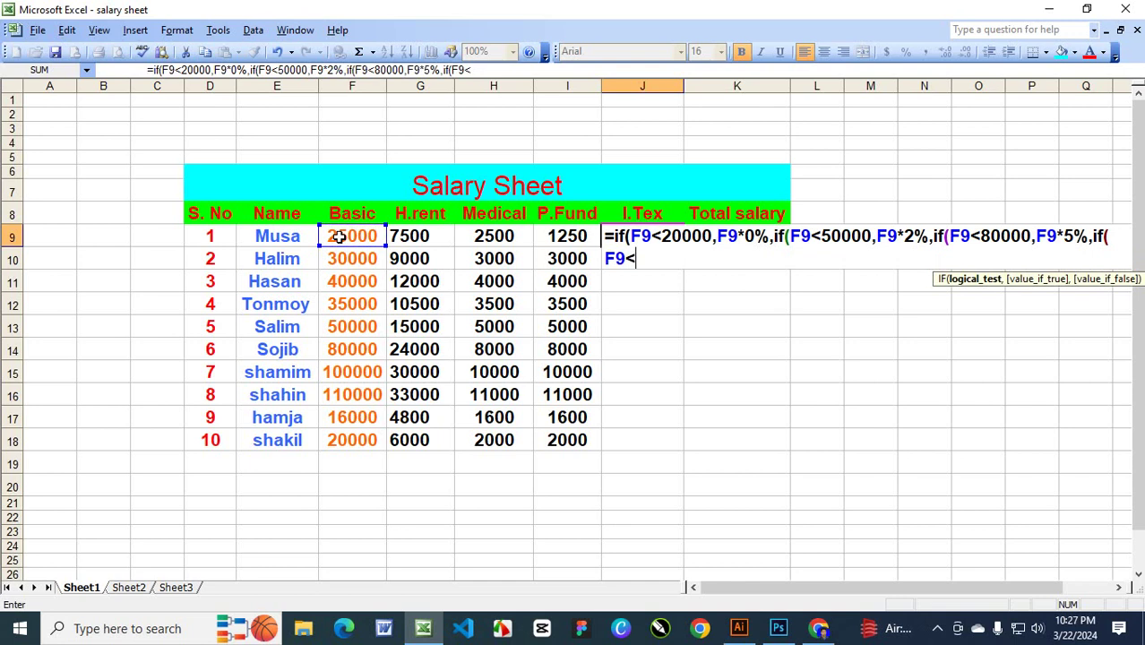
pyautogui.write('100000,')
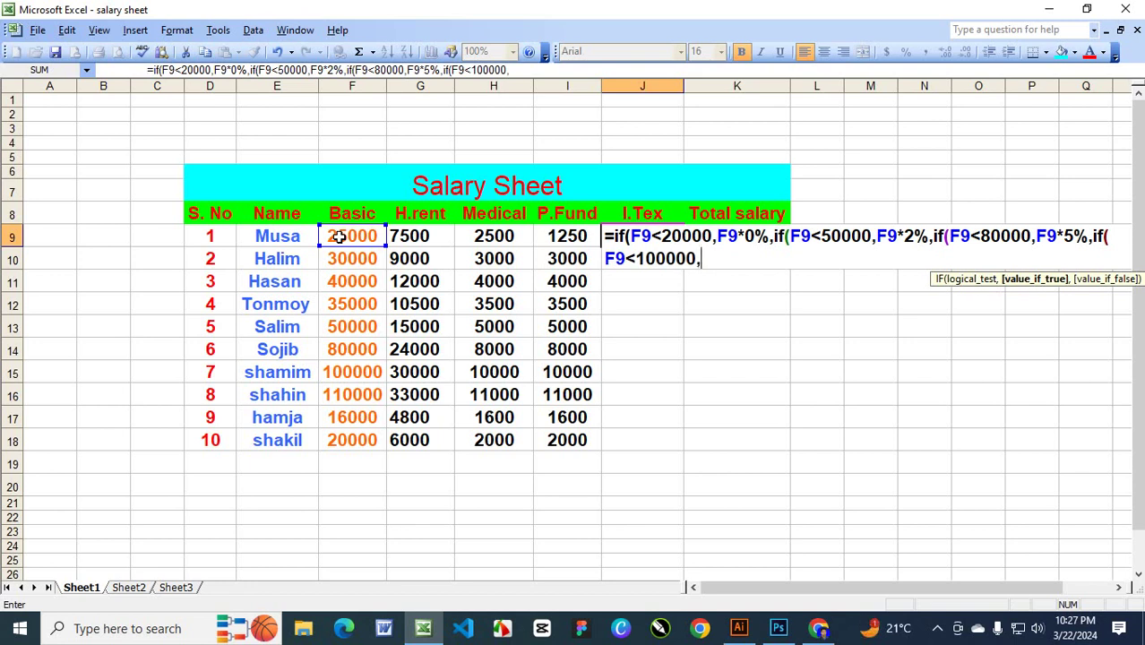
pyautogui.click(340, 235)
pyautogui.write('*8%,')
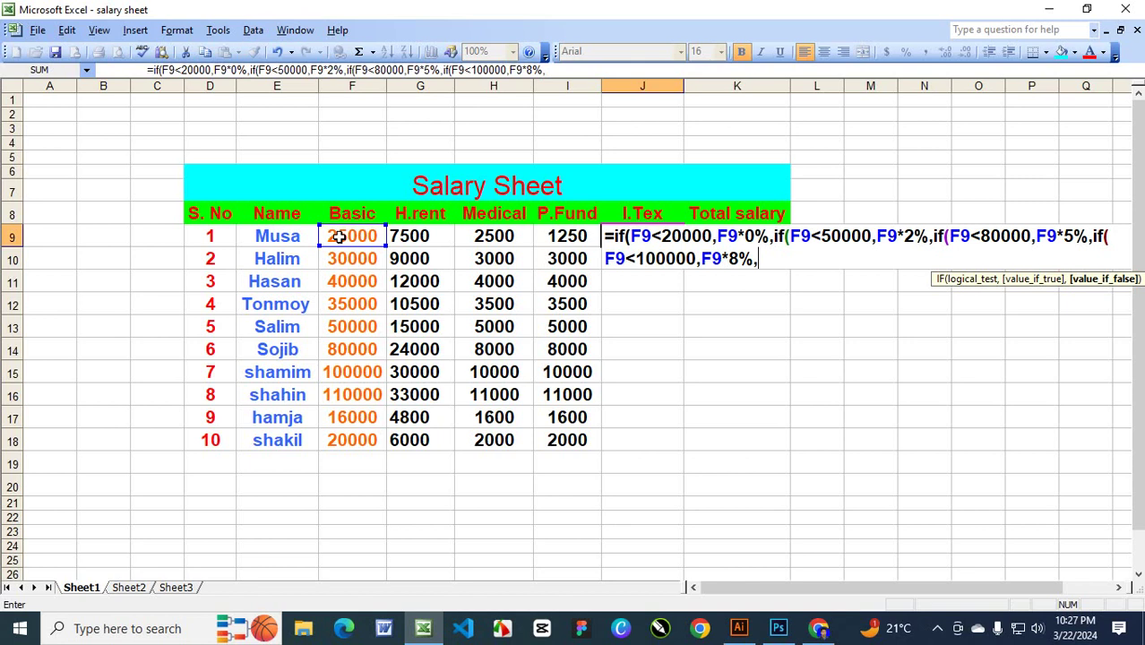
# Add the last nested condition to the J9 formula, if(F9>100000,F9*10%, for the 10% tax tier.
pyautogui.write('if(')
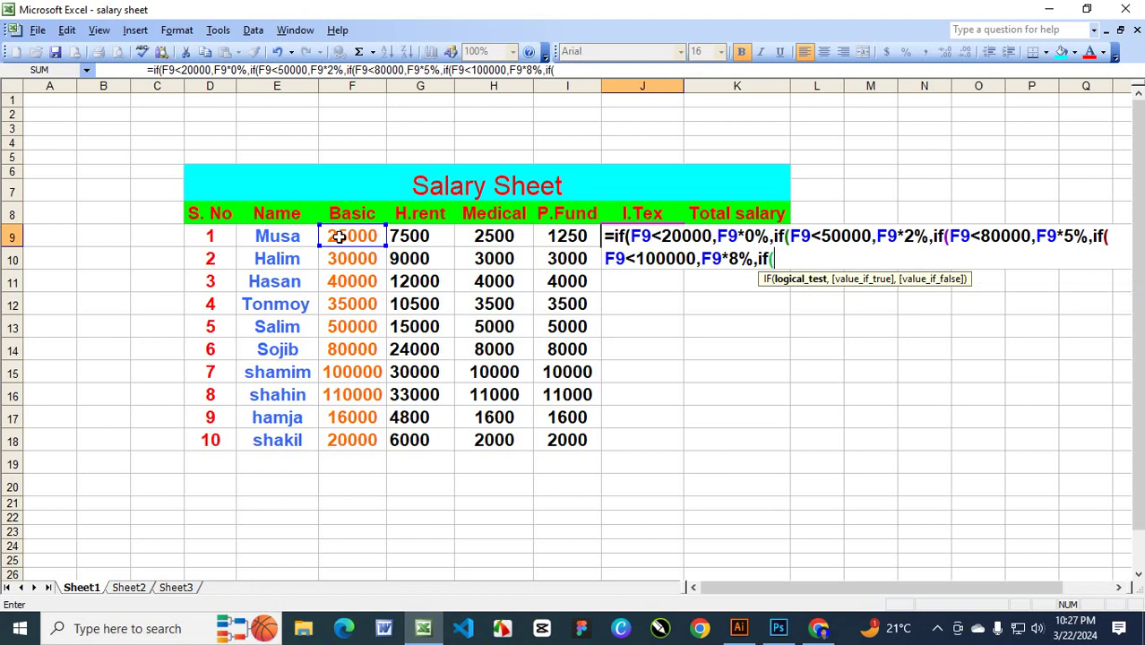
pyautogui.click(340, 237)
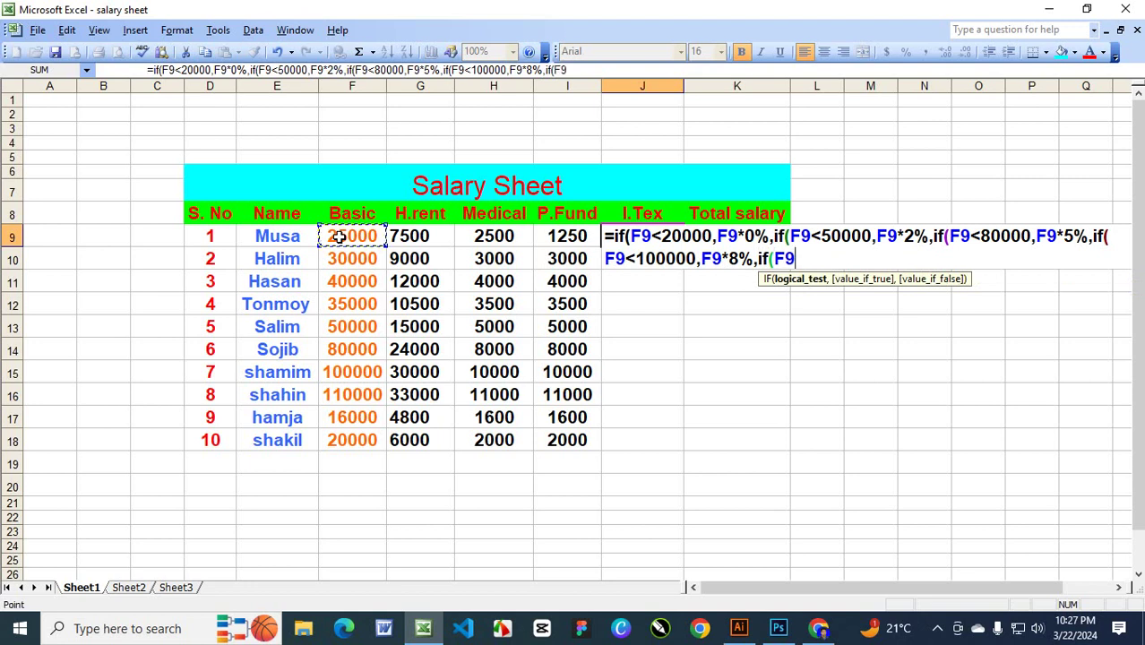
pyautogui.write('1')
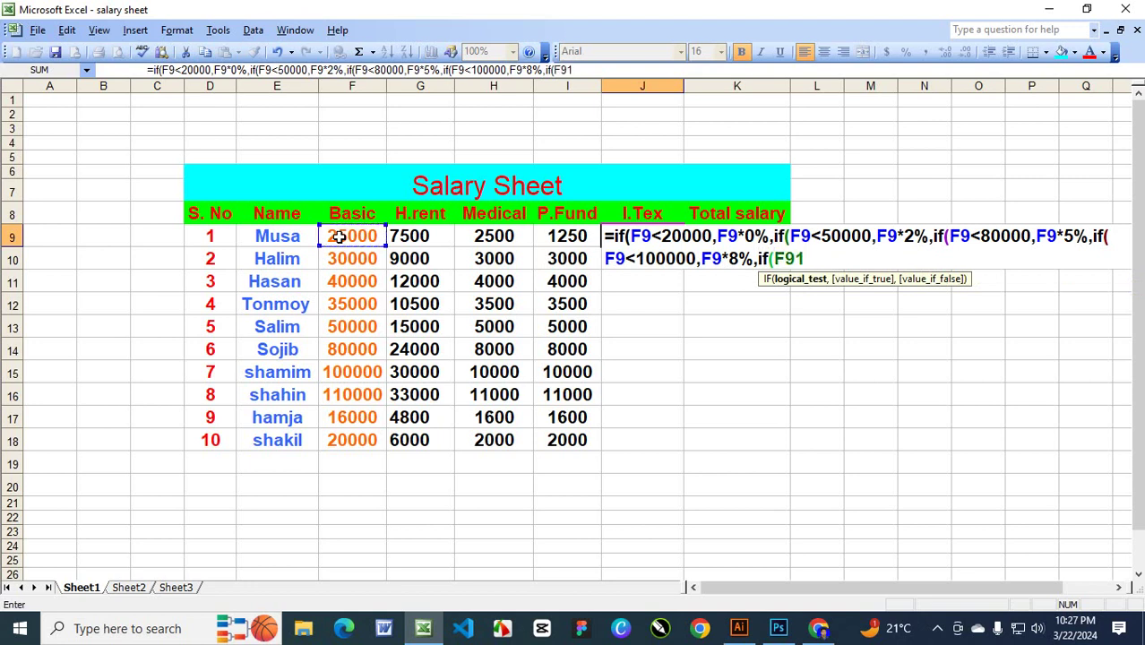
pyautogui.press('BackSpace')
pyautogui.write('>1')
pyautogui.write('00000')
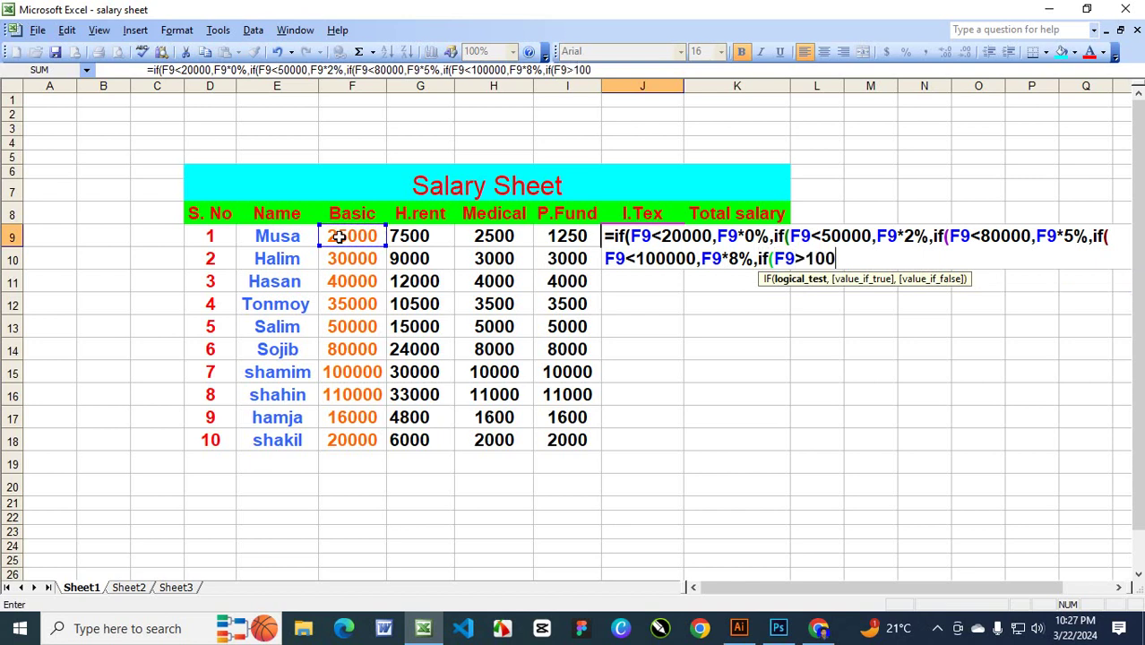
pyautogui.write(',')
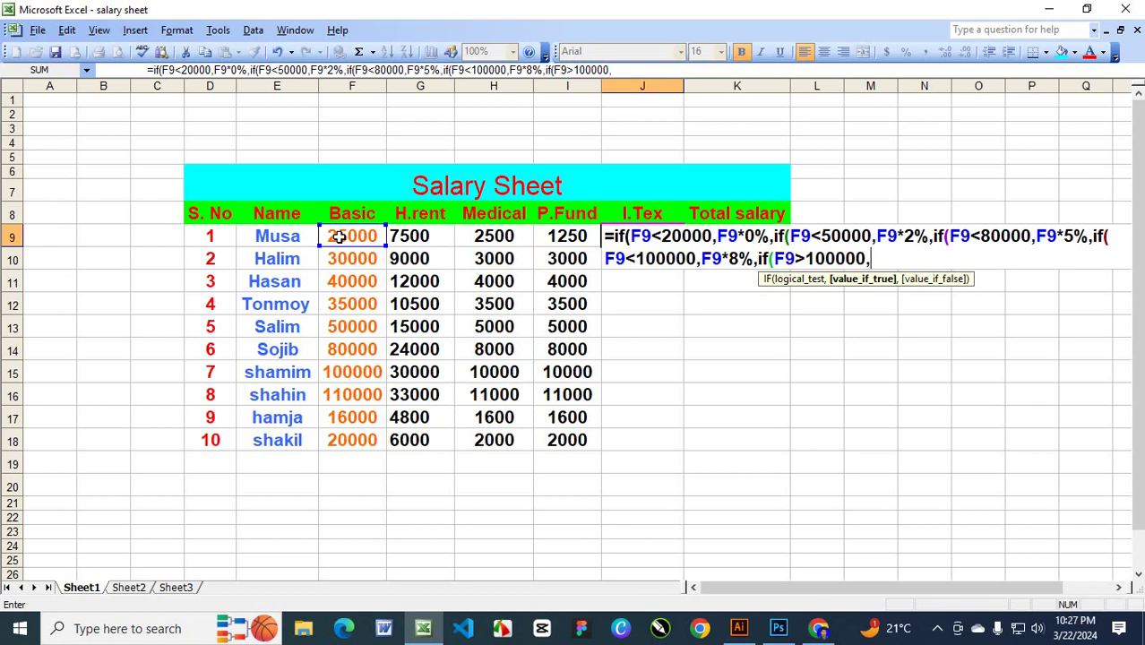
pyautogui.click(339, 237)
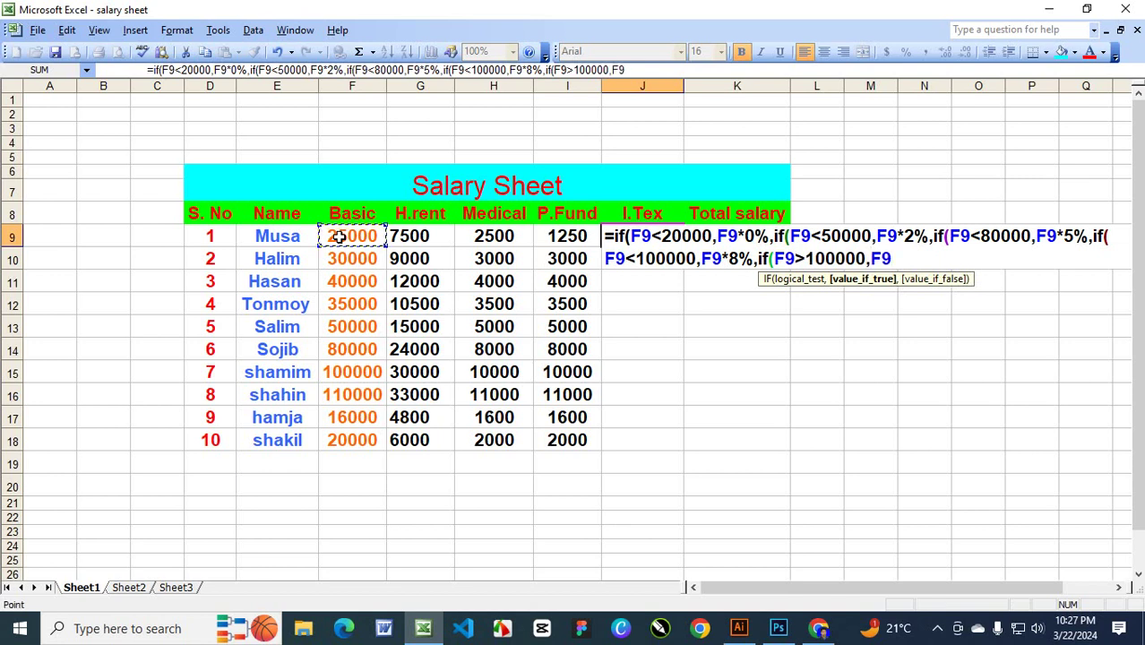
pyautogui.write('10')
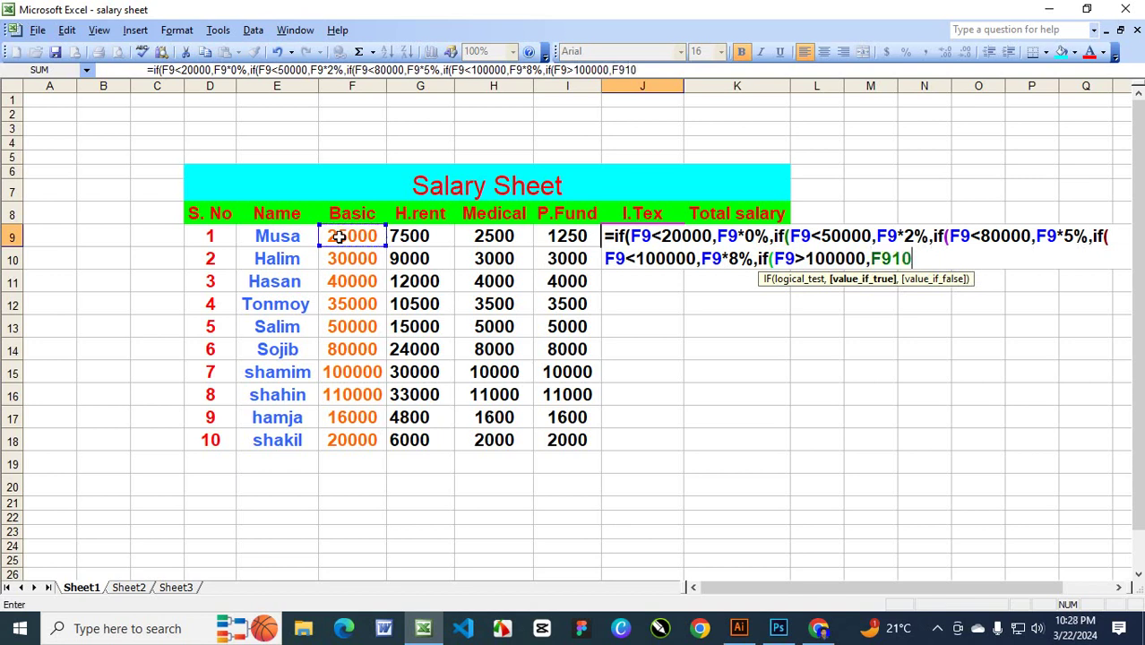
pyautogui.press('BackSpace')
pyautogui.press('BackSpace')
pyautogui.write('*10%')
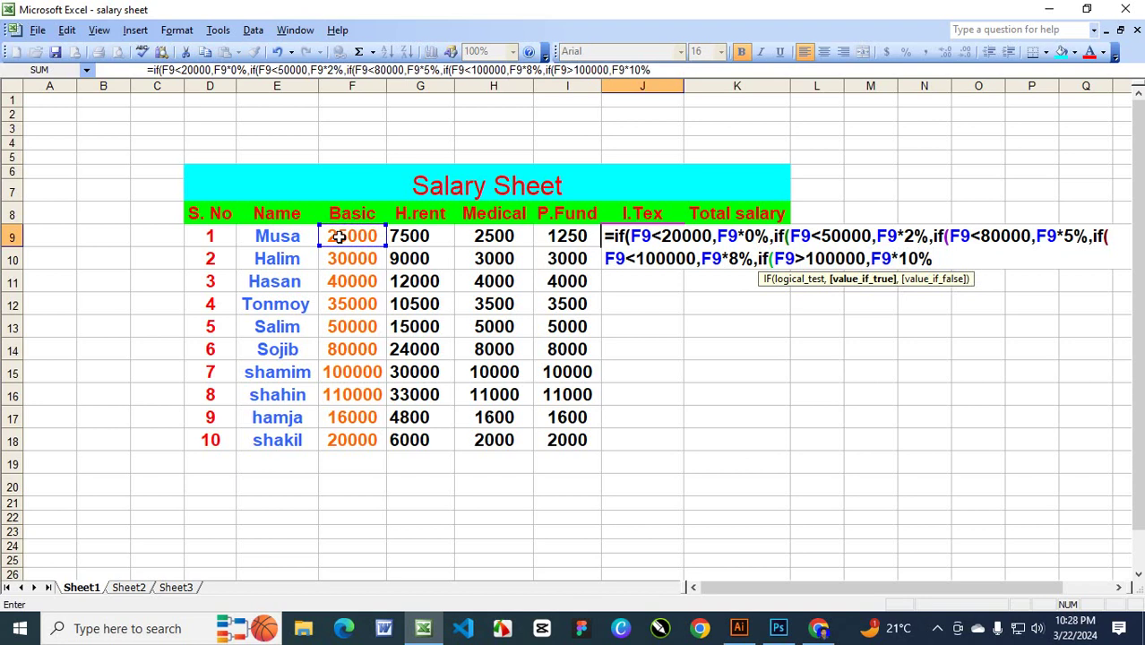
# Close all five nested IFs, enter the J9 formula, and fill it down the I.Tex column to J18.
pyautogui.write(')))))')
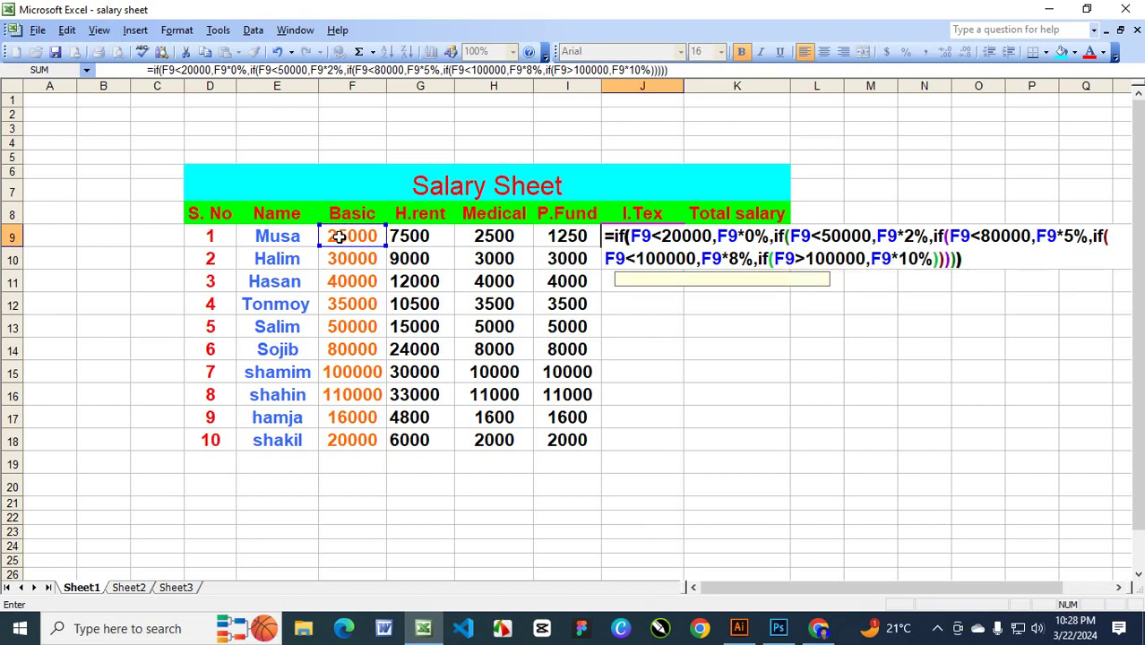
pyautogui.press('Return')
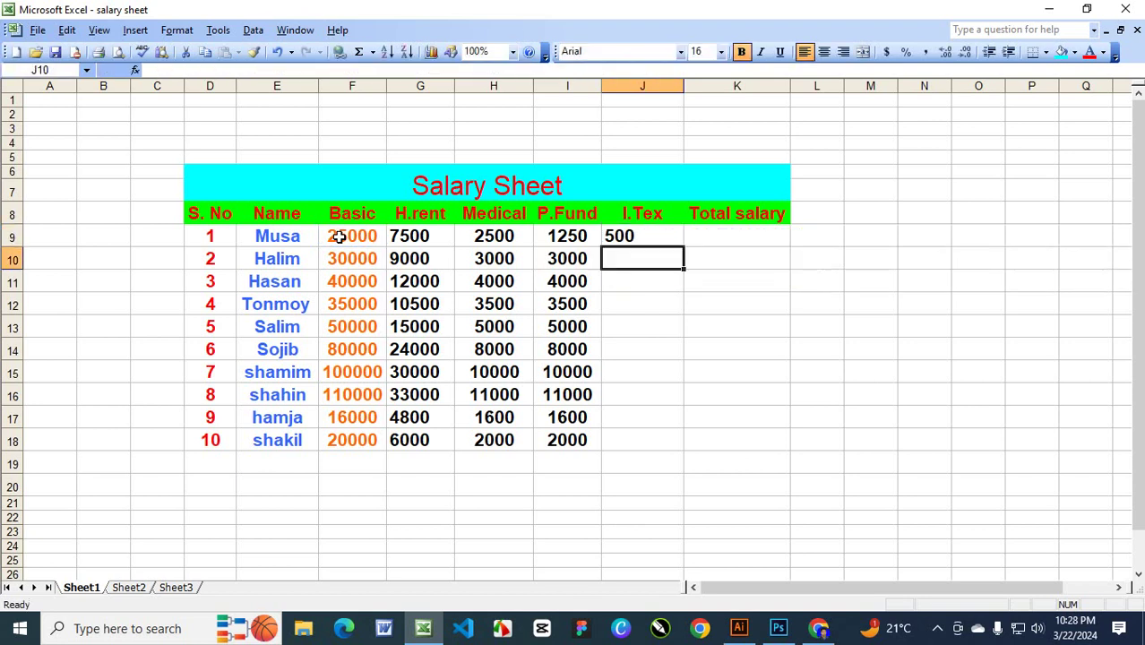
pyautogui.click(655, 238)
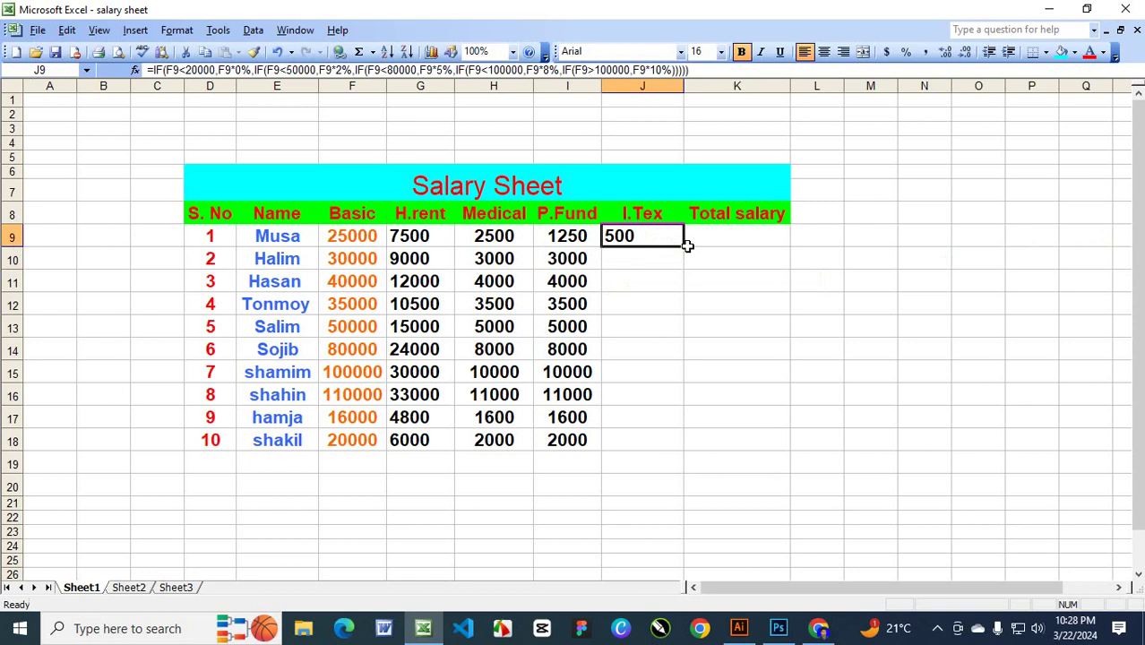
pyautogui.moveTo(686, 245); pyautogui.dragTo(674, 449)
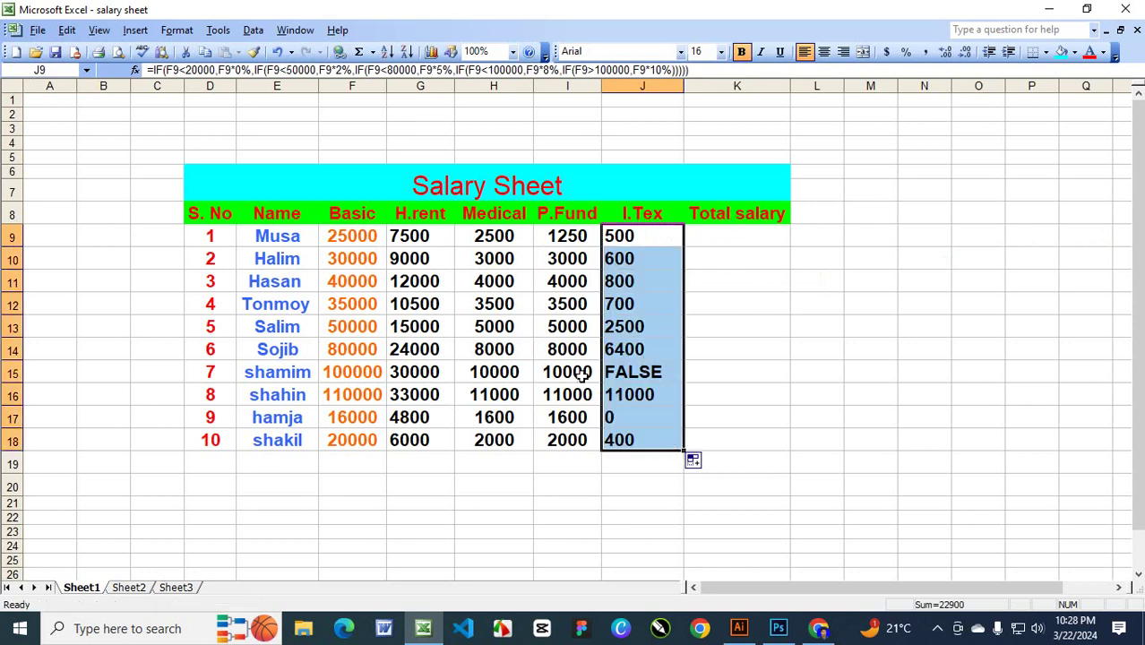
# Change the last condition of the J15 income tax formula to F15>=100000 so that a basic salary of exactly 100000 is taxed at 10%.
pyautogui.click(639, 372)
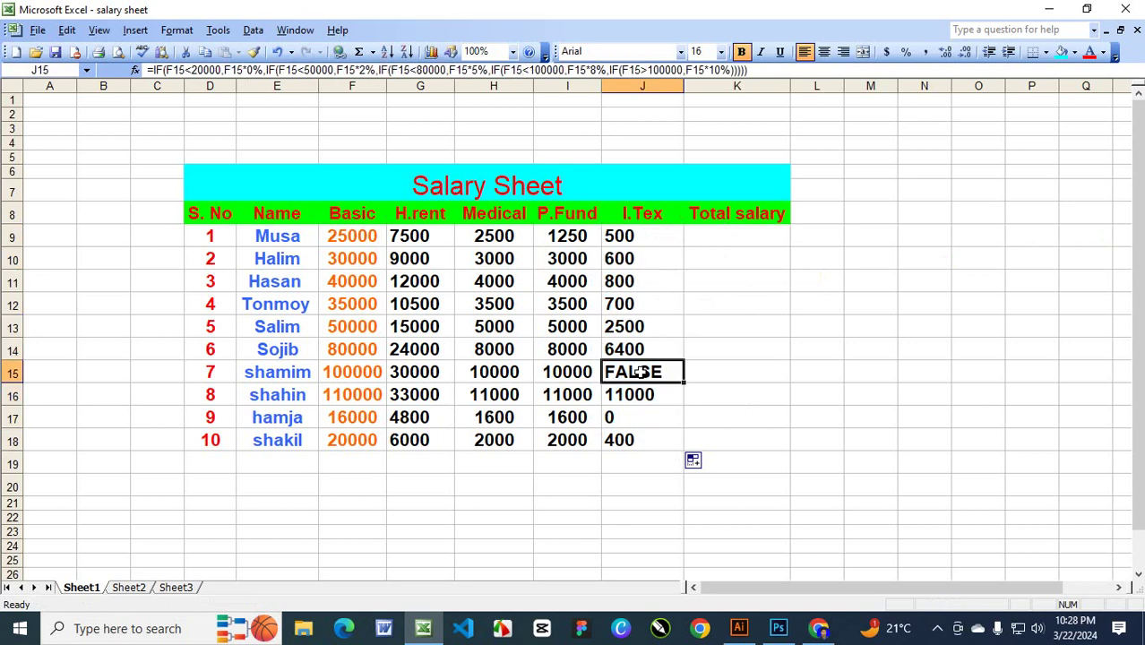
pyautogui.doubleClick(638, 372)
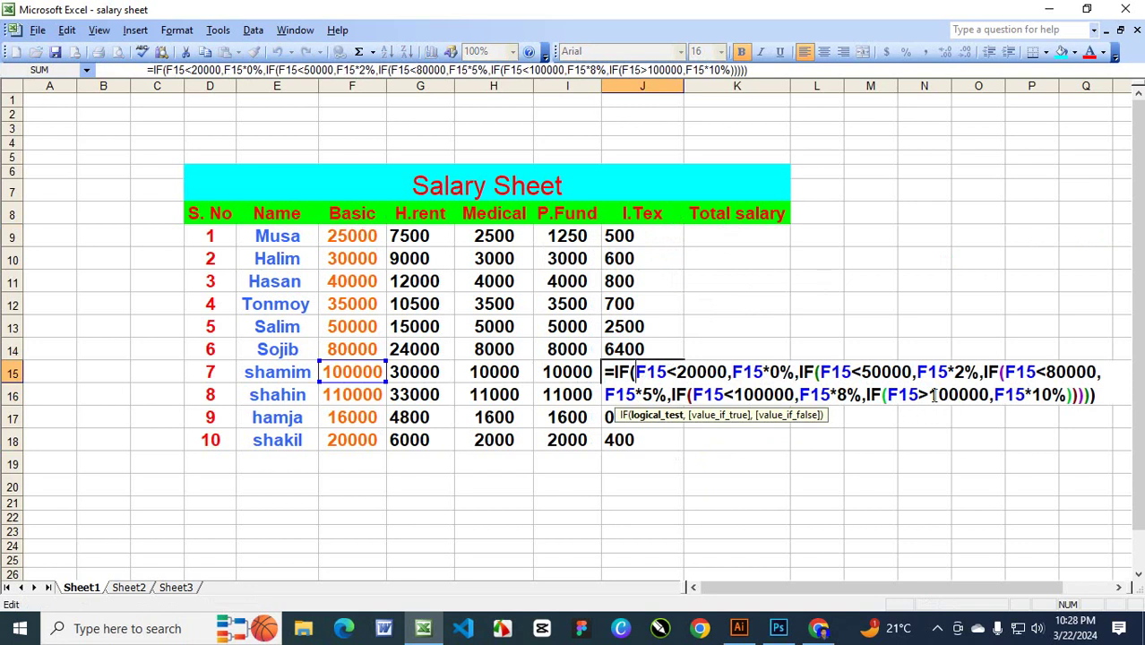
pyautogui.click(934, 395)
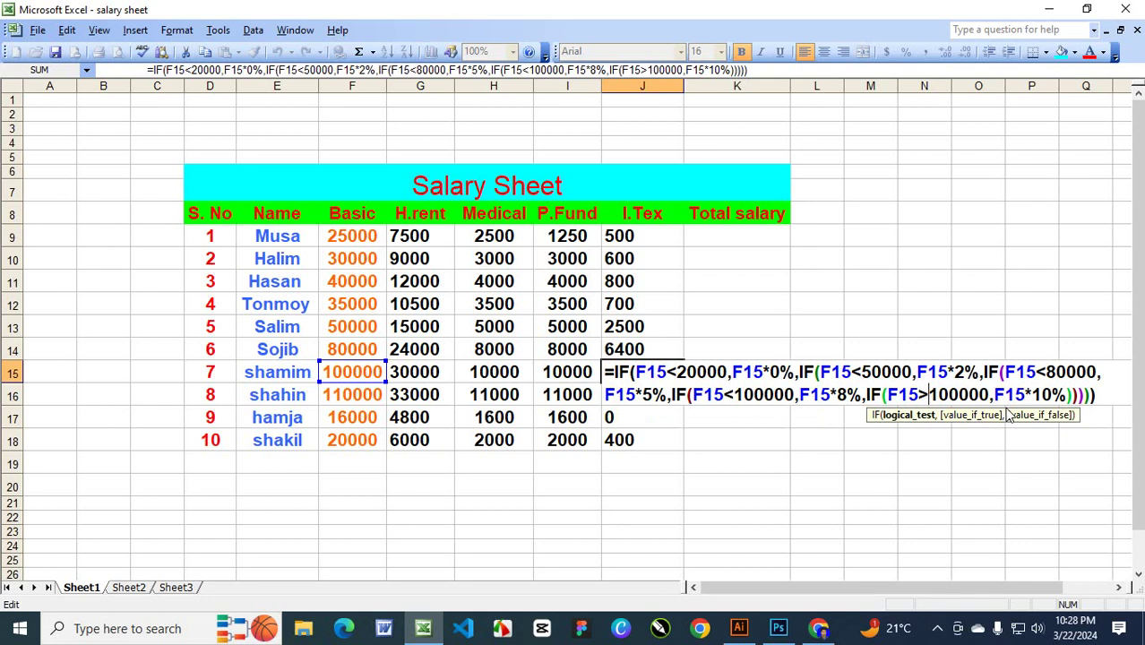
pyautogui.write('=')
pyautogui.press('Return')
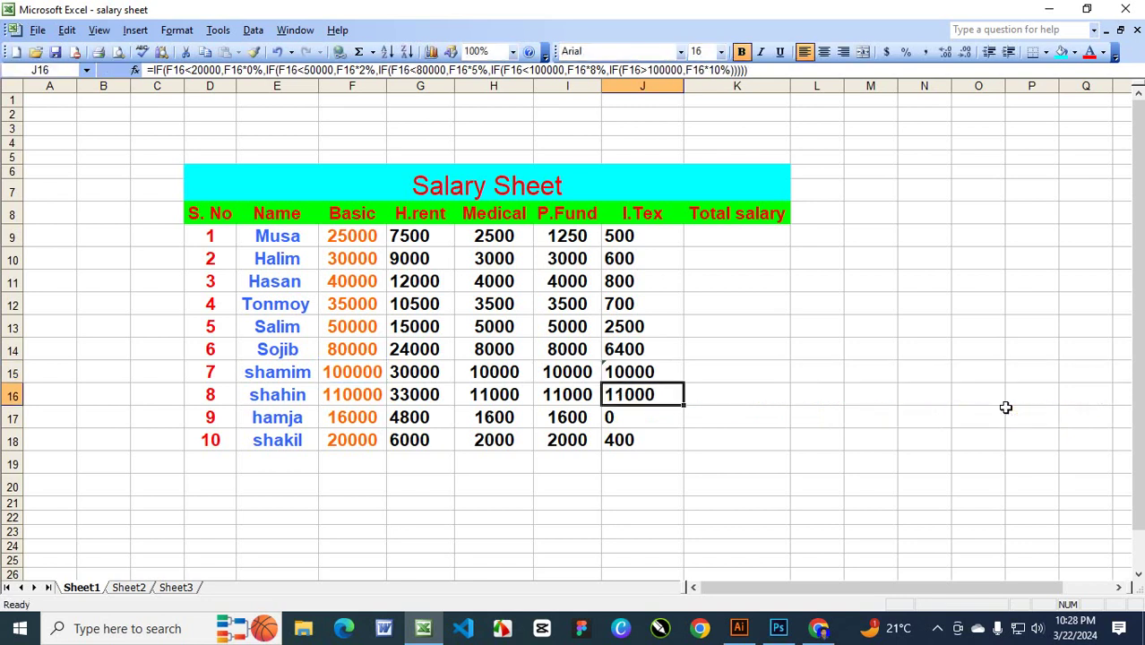
pyautogui.click(794, 396)
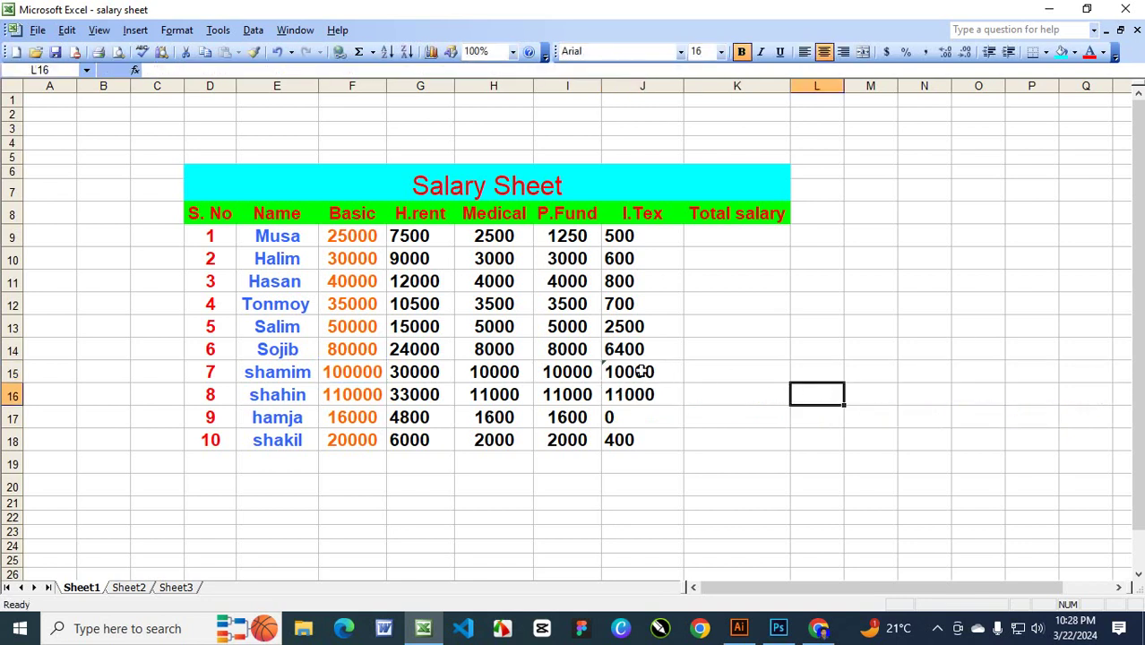
pyautogui.click(674, 371)
pyautogui.click(797, 346)
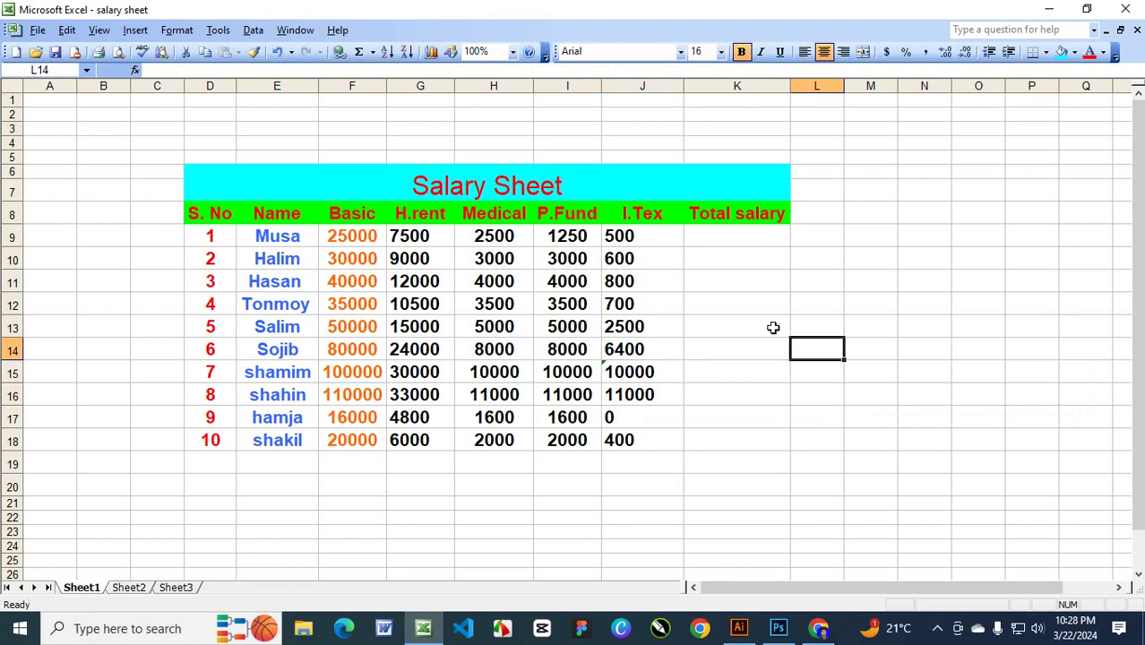
pyautogui.click(732, 233)
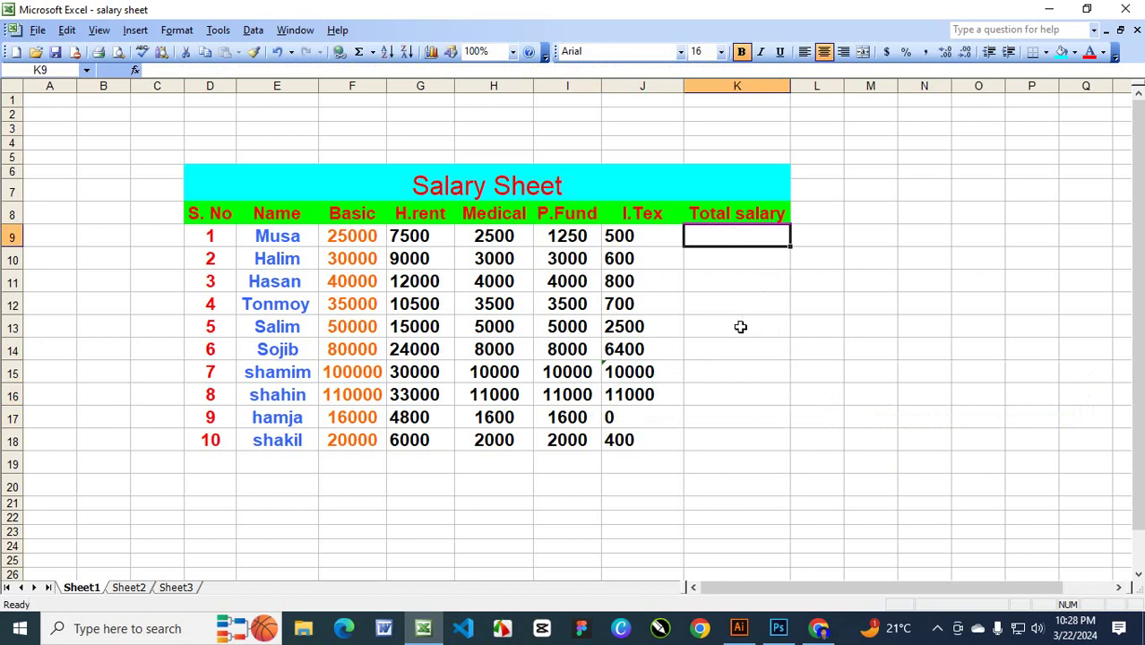
pyautogui.write('=')
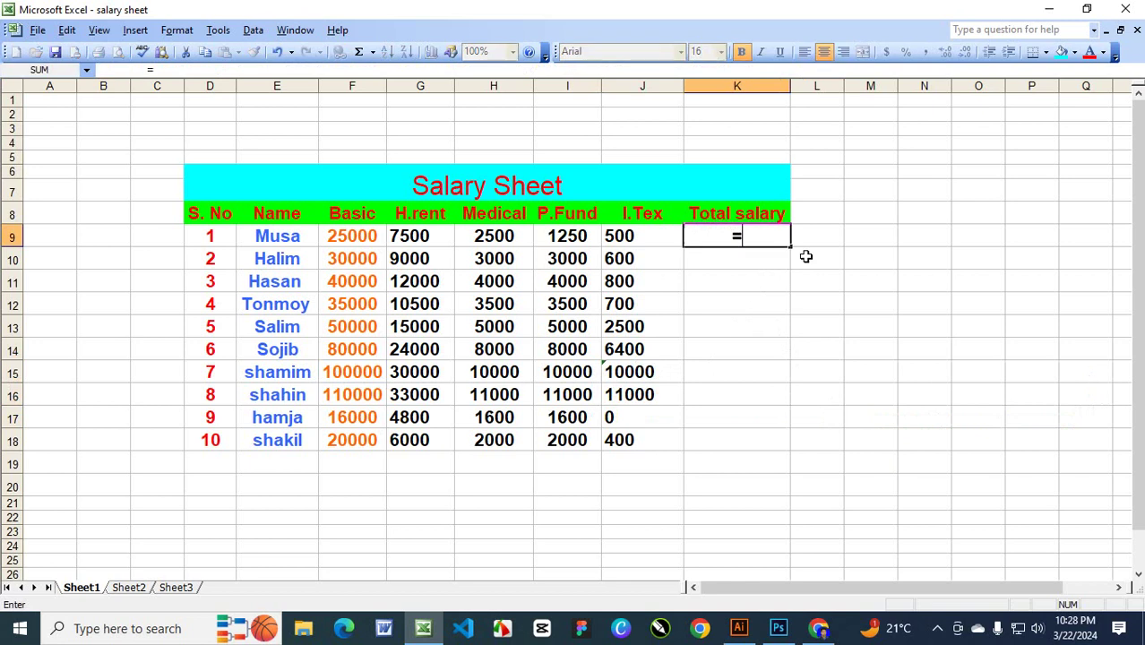
pyautogui.press('Escape')
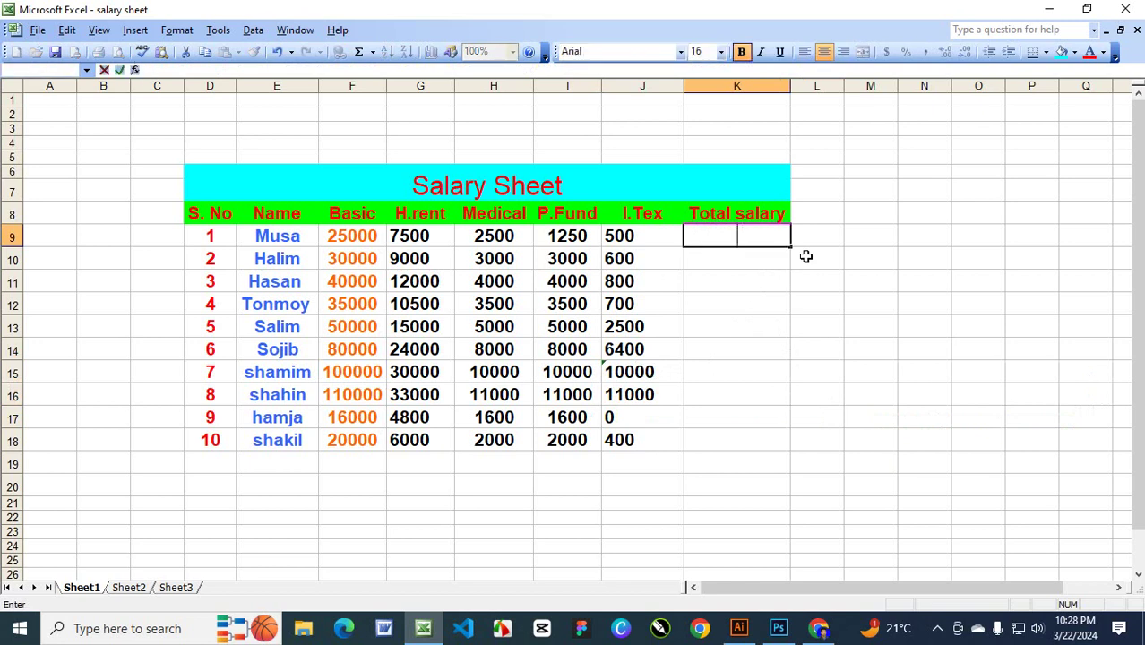
# Left-align the empty Total salary cells K9 to K18.
pyautogui.click(801, 240)
pyautogui.moveTo(724, 248); pyautogui.dragTo(761, 437)
pyautogui.click(805, 51)
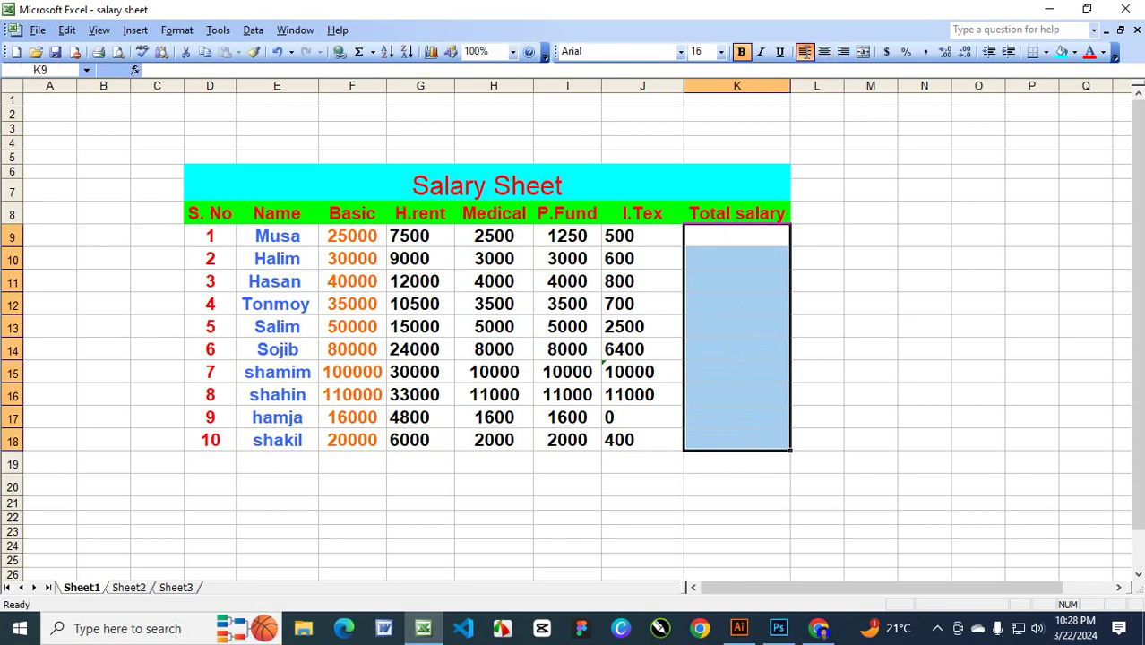
pyautogui.click(916, 256)
# Begin the total salary formula in K9 by adding basic, house rent and medical: =(F9+G9+H9.
pyautogui.click(737, 235)
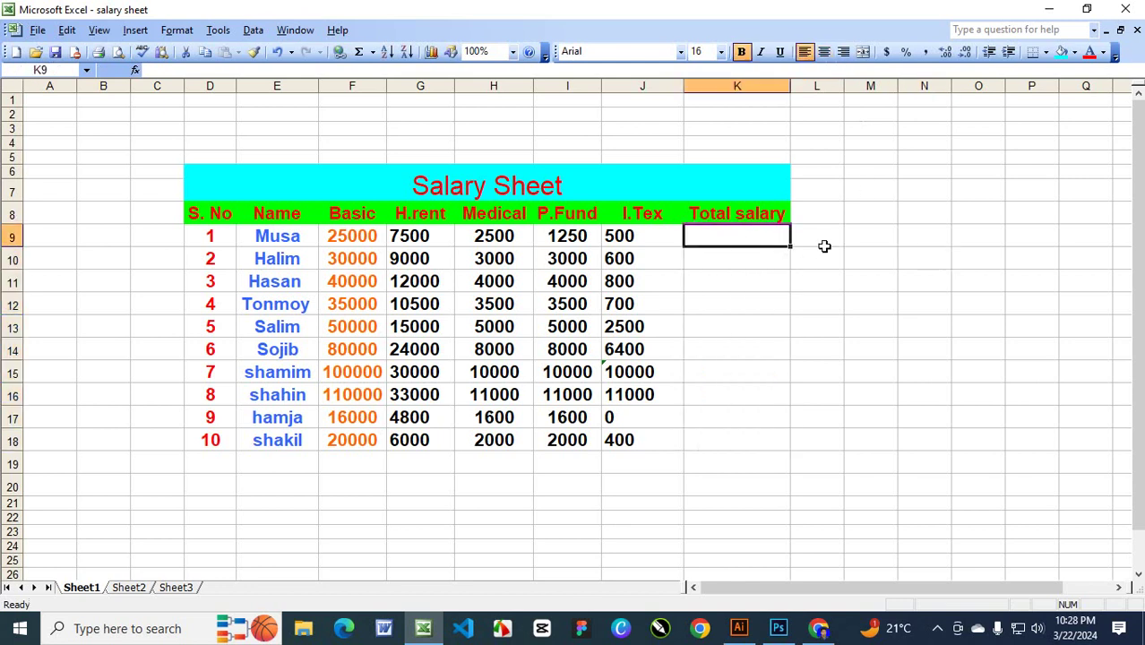
pyautogui.write('=')
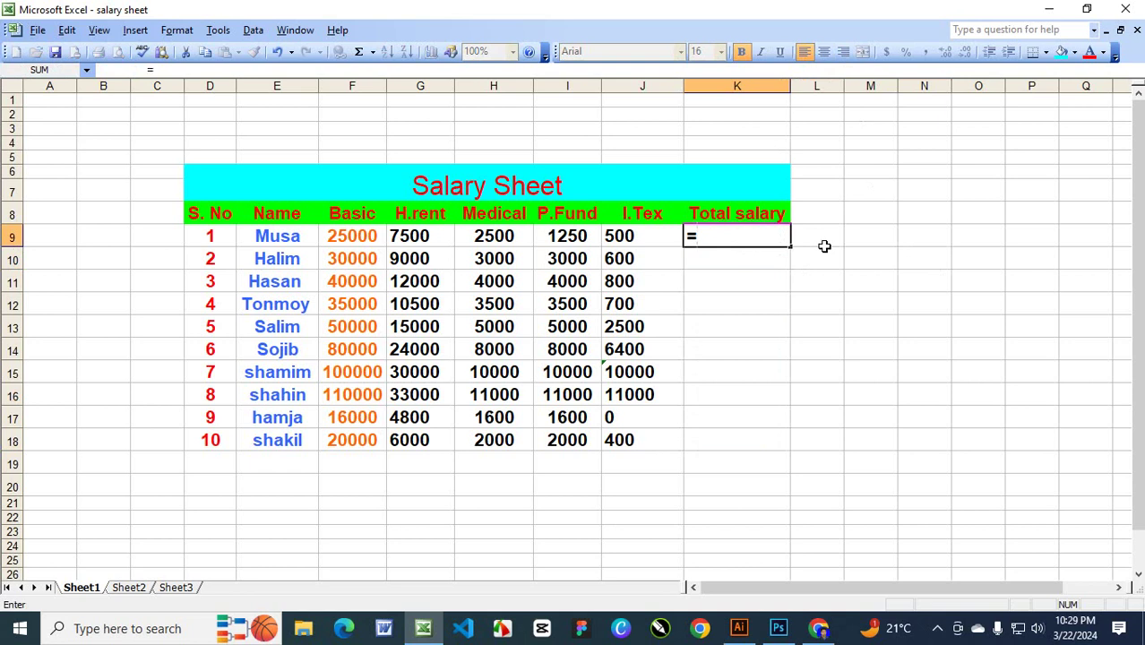
pyautogui.write('(')
pyautogui.click(367, 242)
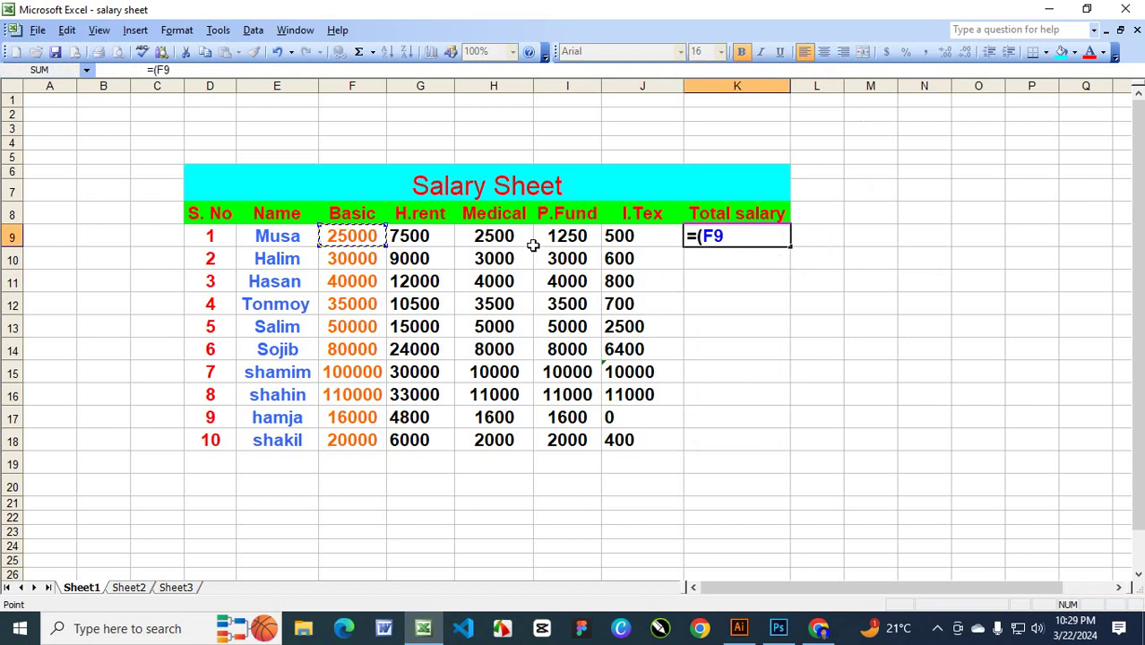
pyautogui.write('+')
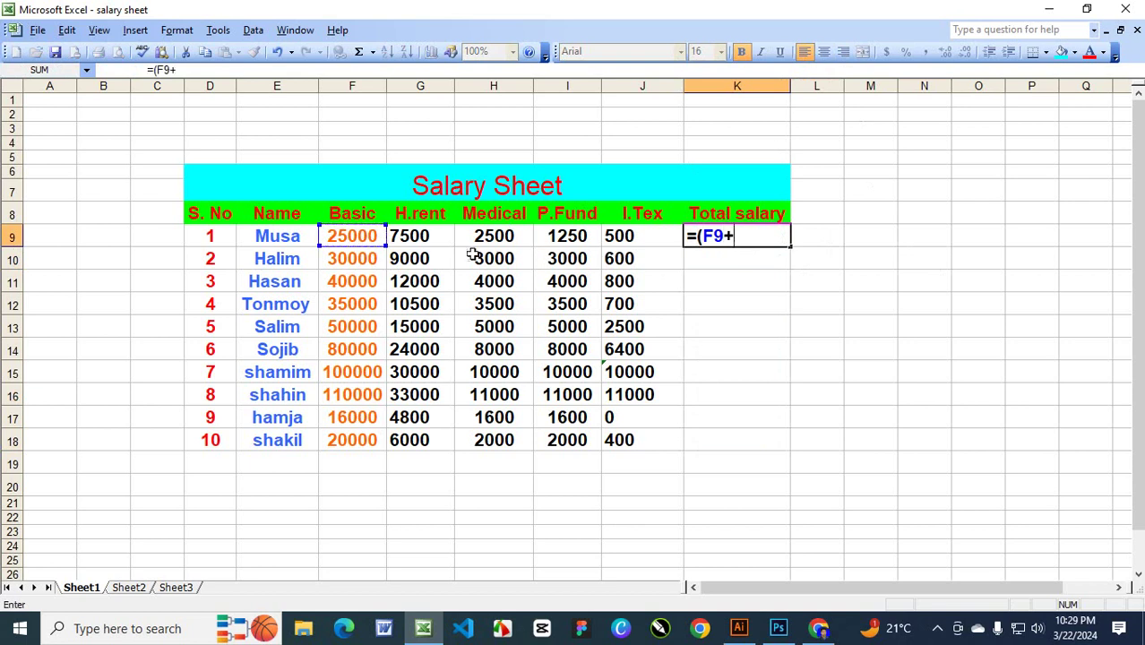
pyautogui.click(425, 235)
pyautogui.write('+')
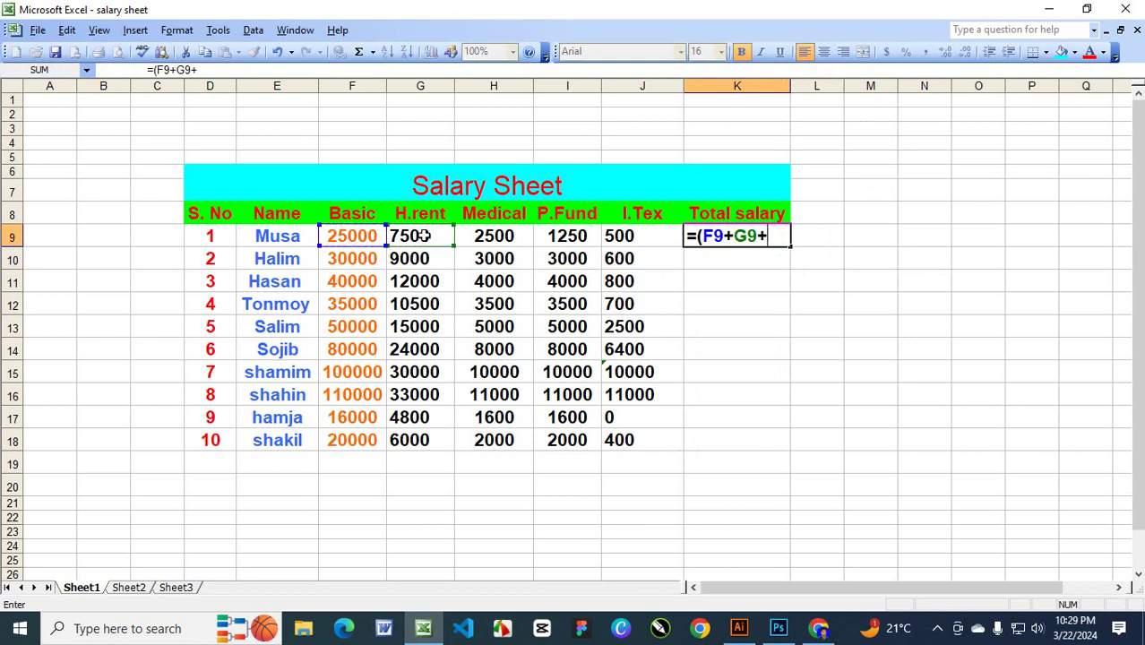
pyautogui.click(509, 236)
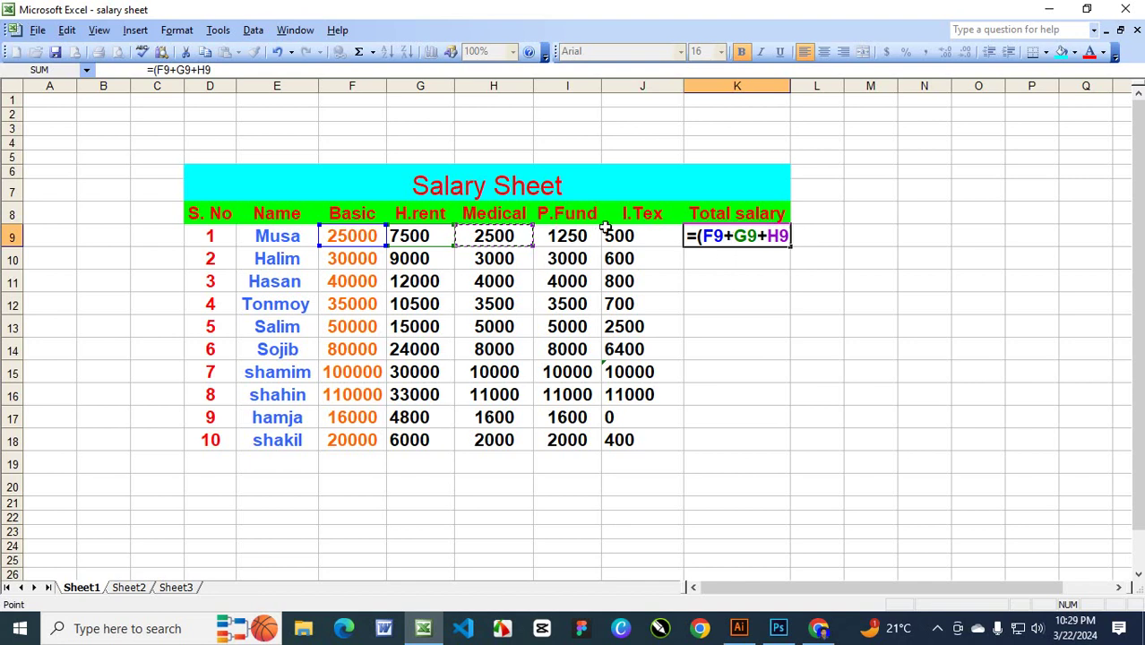
# Subtract provident fund I9 and income tax J9 in the K9 formula, close the parenthesis and enter it as =(F9+G9+H9-I9-J9).
pyautogui.write('-')
pyautogui.click(561, 236)
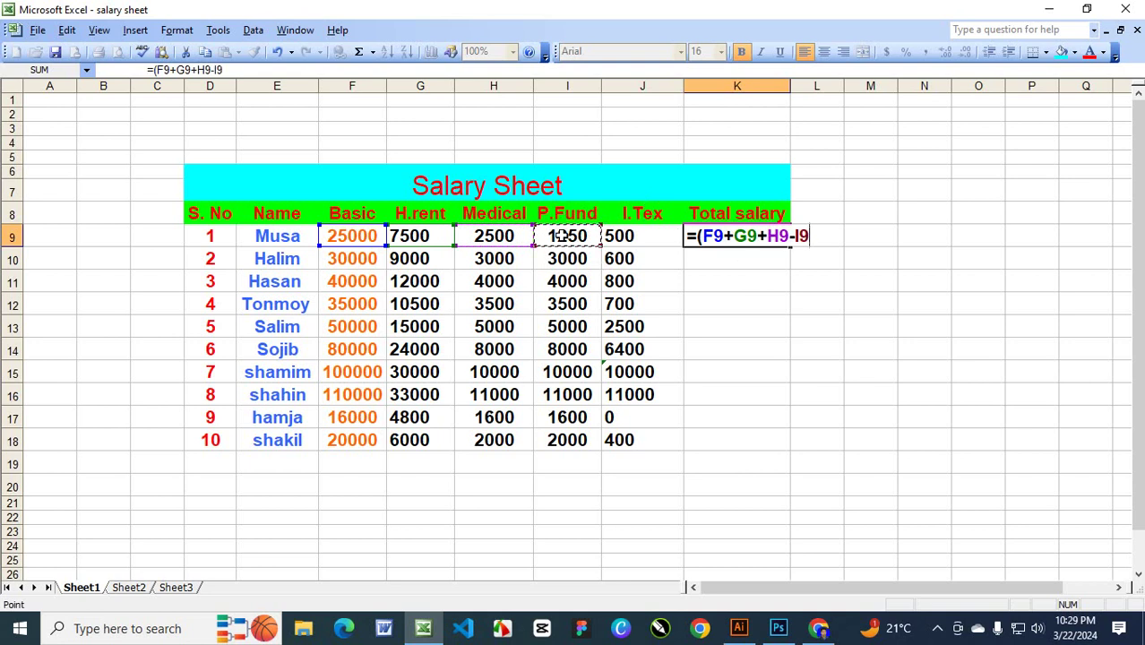
pyautogui.write('-')
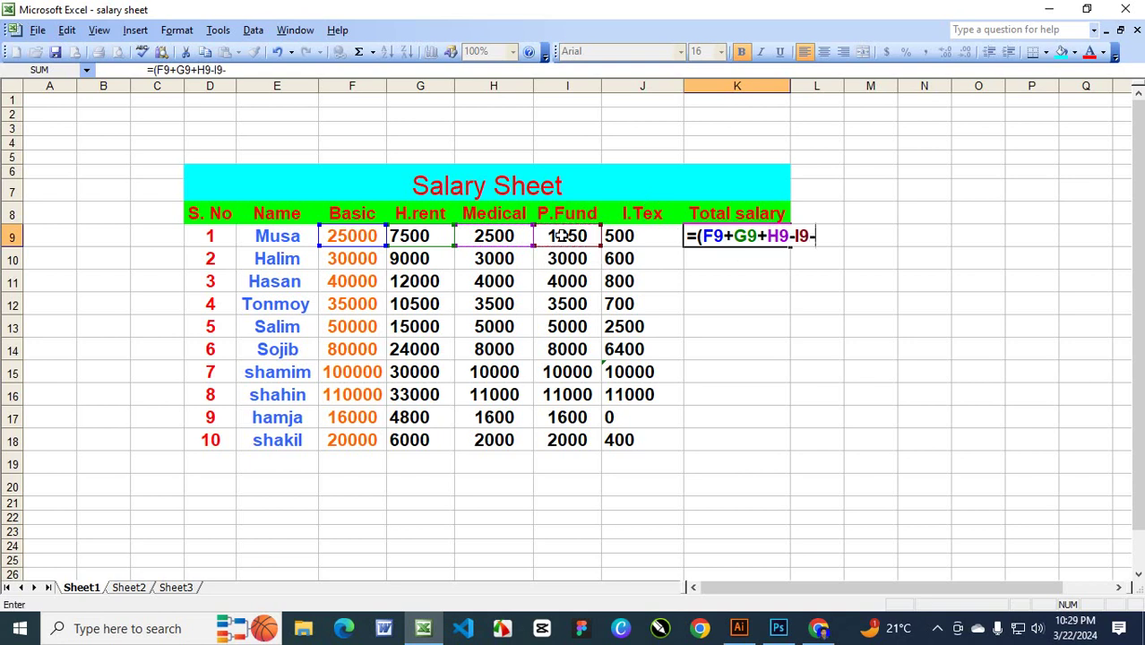
pyautogui.click(658, 239)
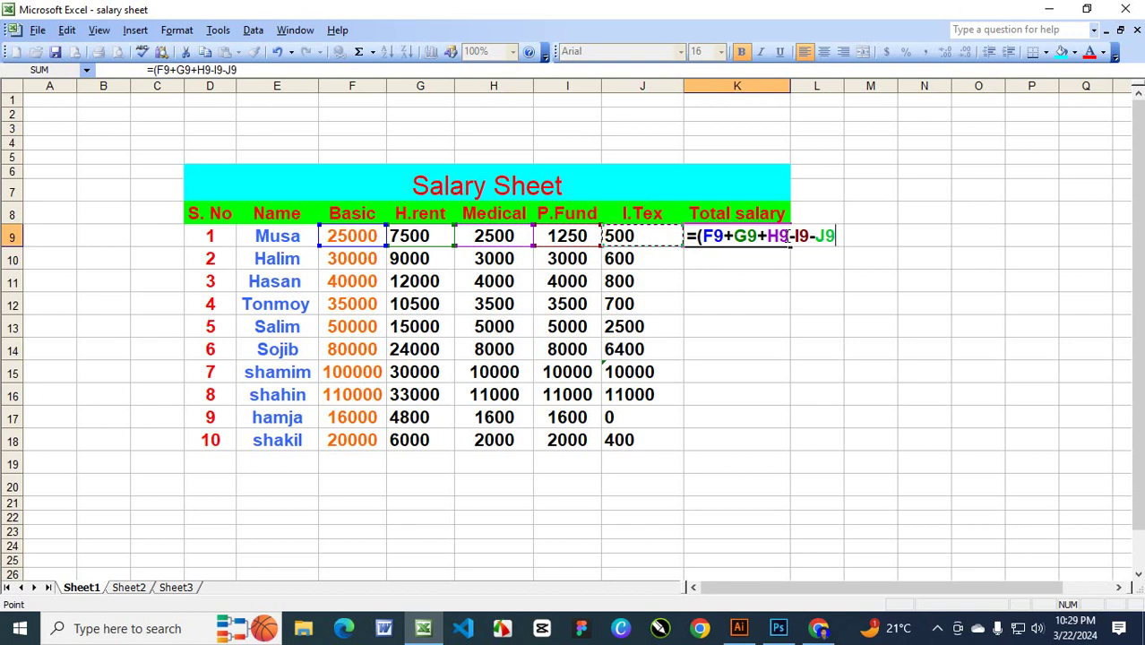
pyautogui.write(')')
pyautogui.press('Return')
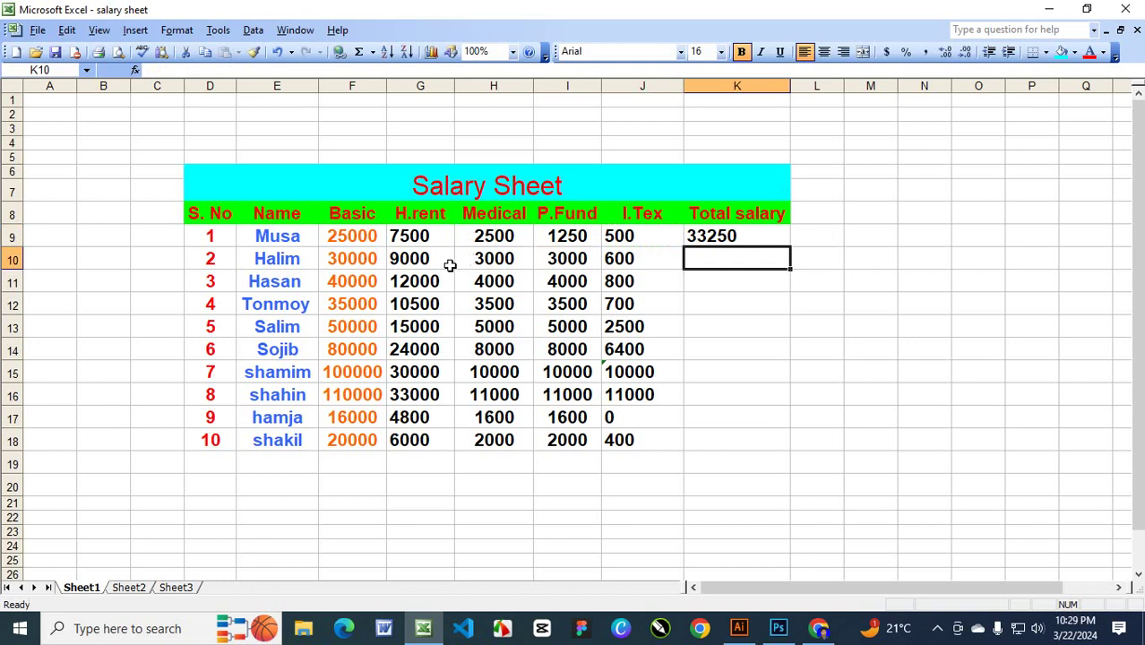
# Fill the K9 formula down the Total salary column to K18.
pyautogui.click(742, 238)
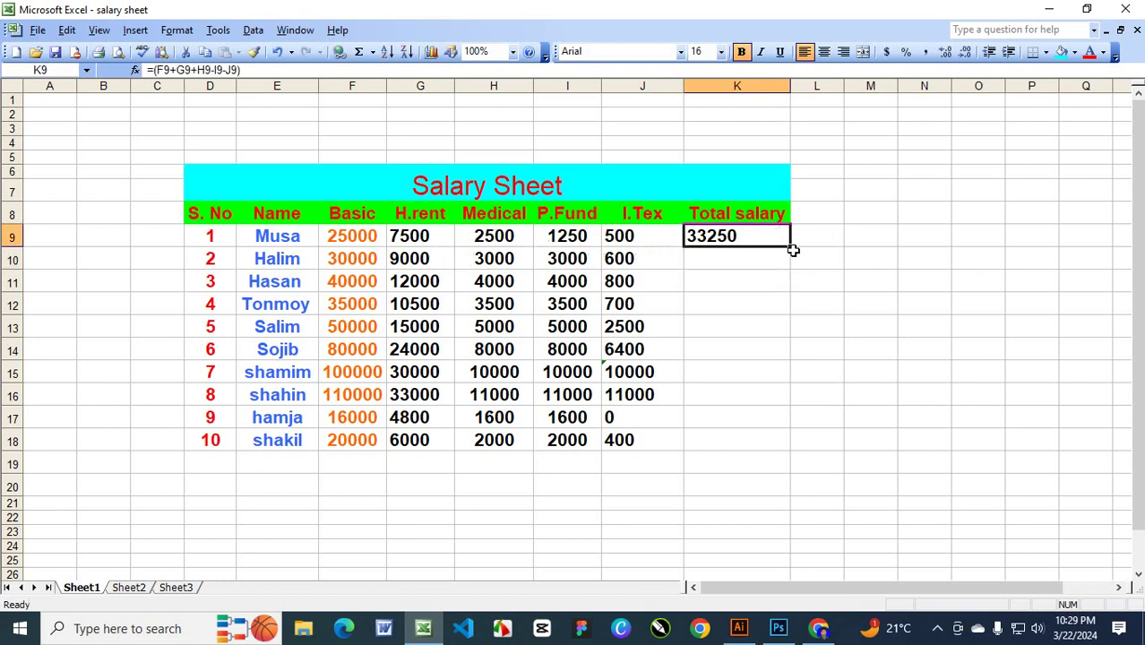
pyautogui.moveTo(792, 246); pyautogui.dragTo(773, 444)
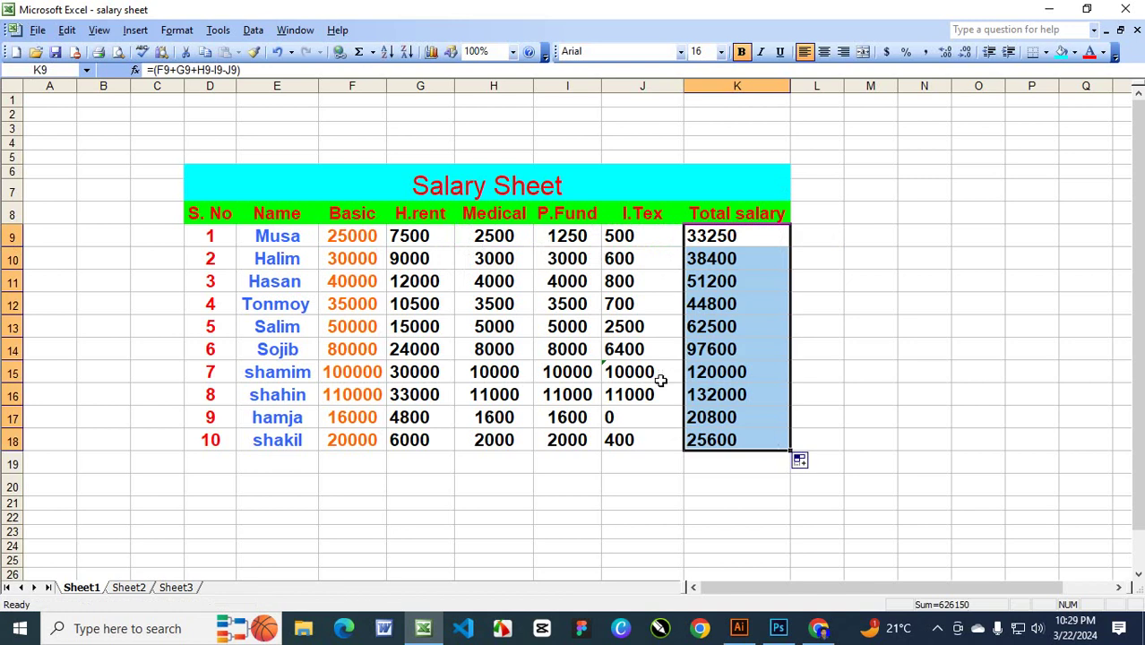
pyautogui.click(872, 324)
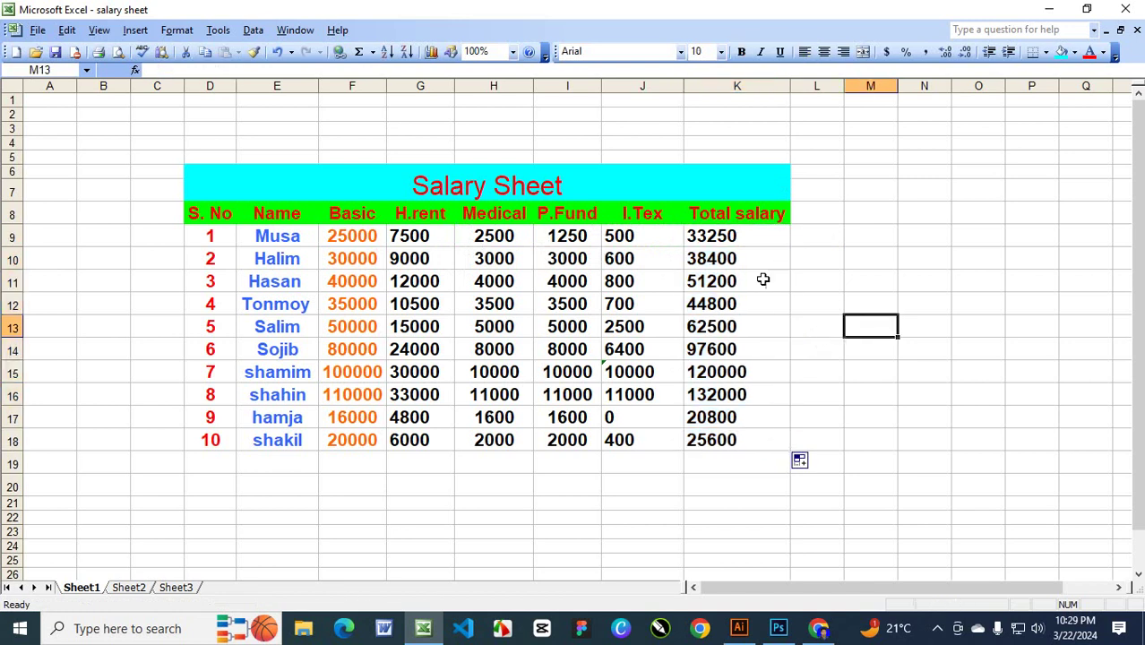